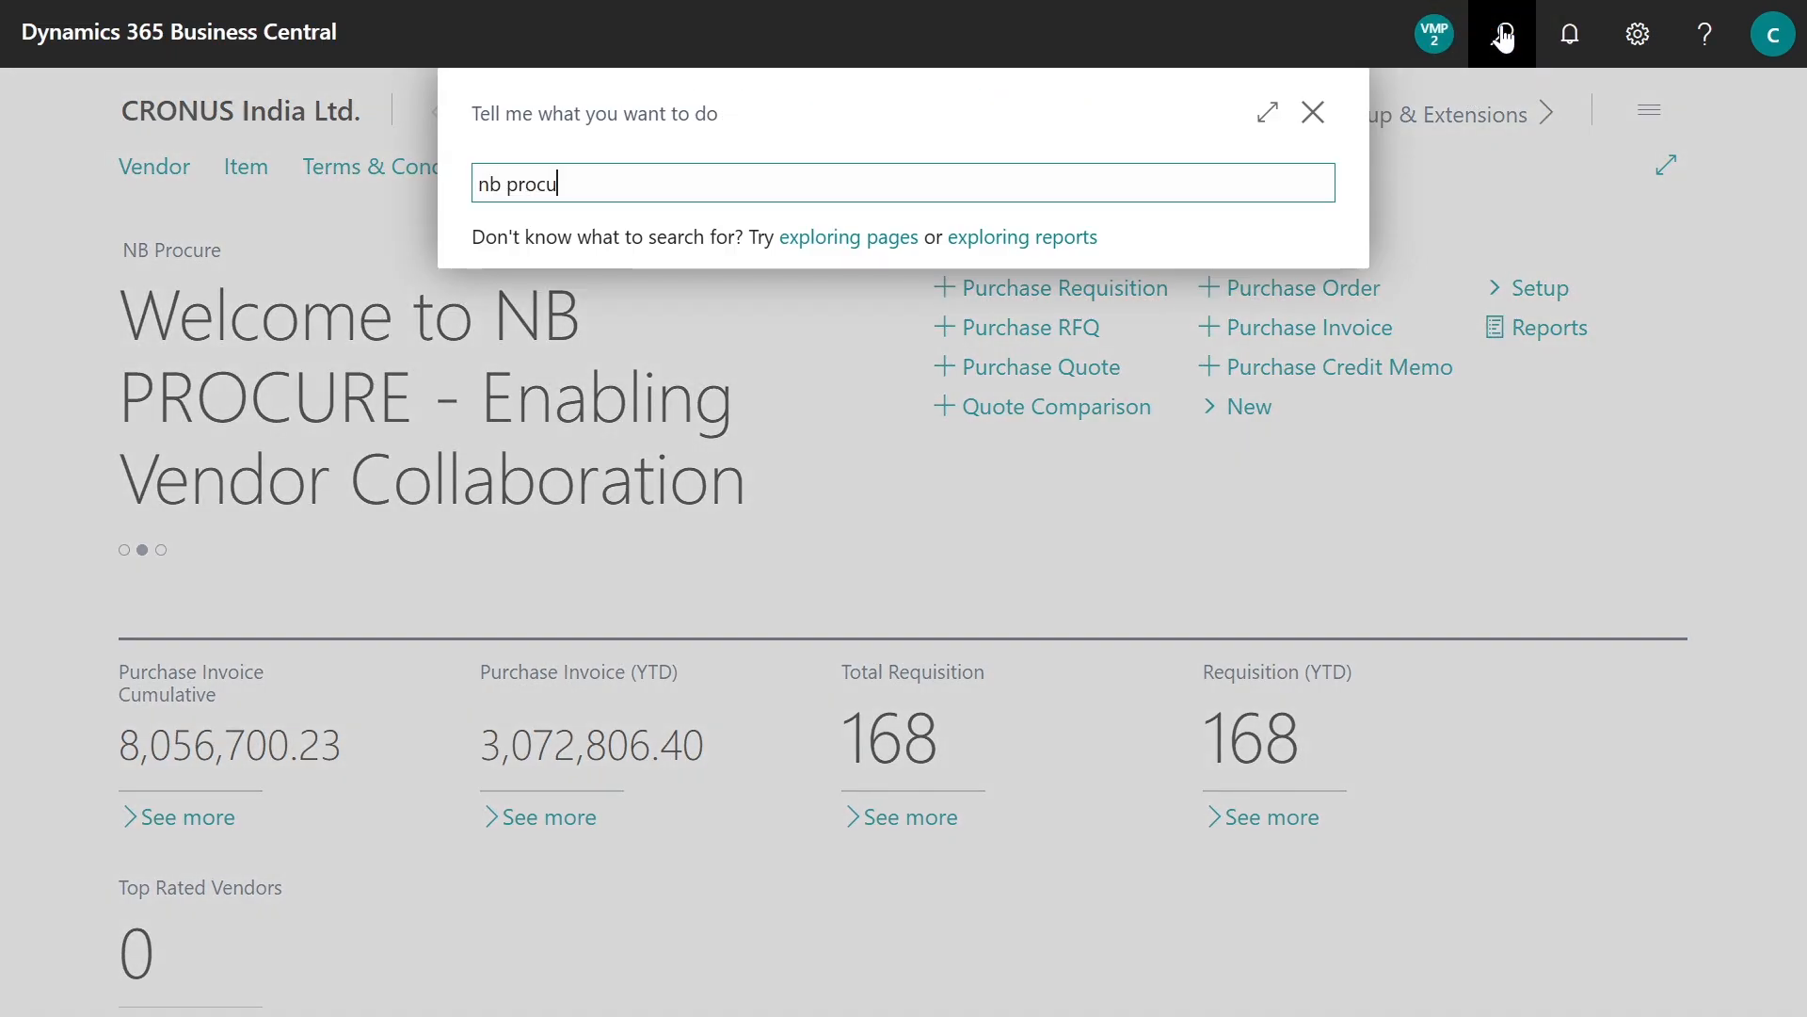
# - Find and open the NB Procure Setup page to view its BC Configuration options
pyautogui.write('nb procure setu')
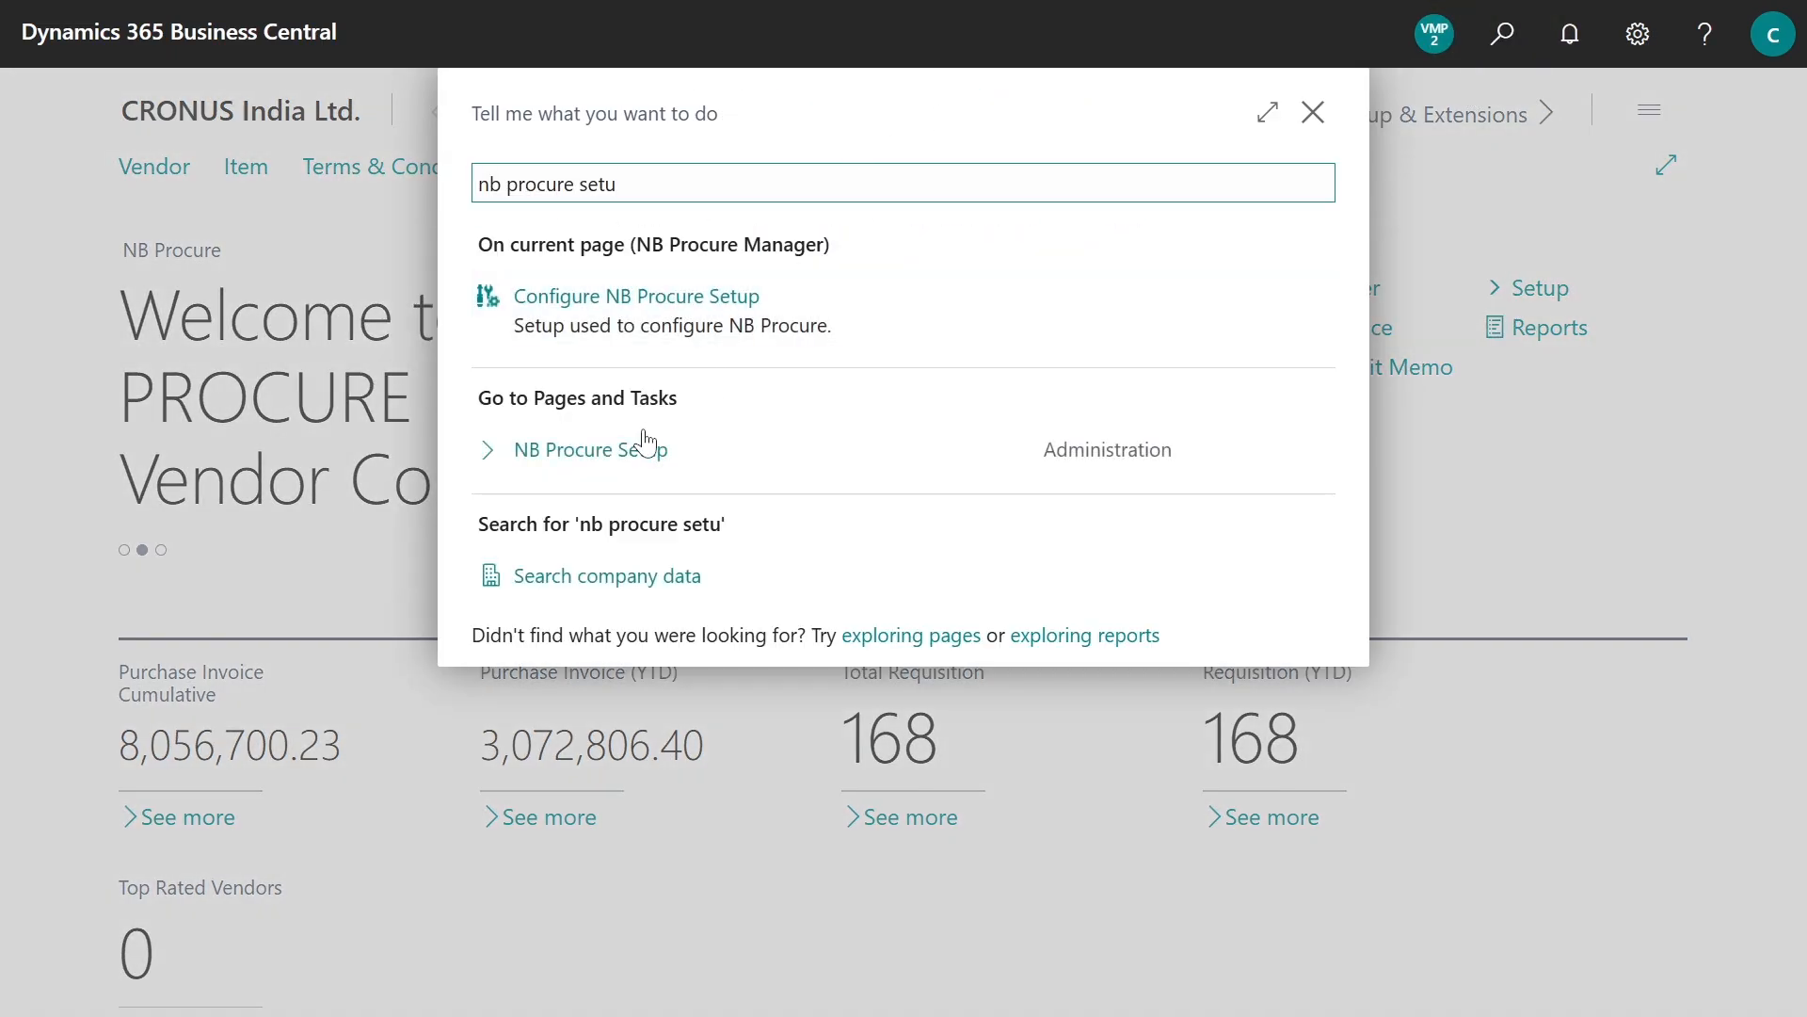
pyautogui.click(591, 457)
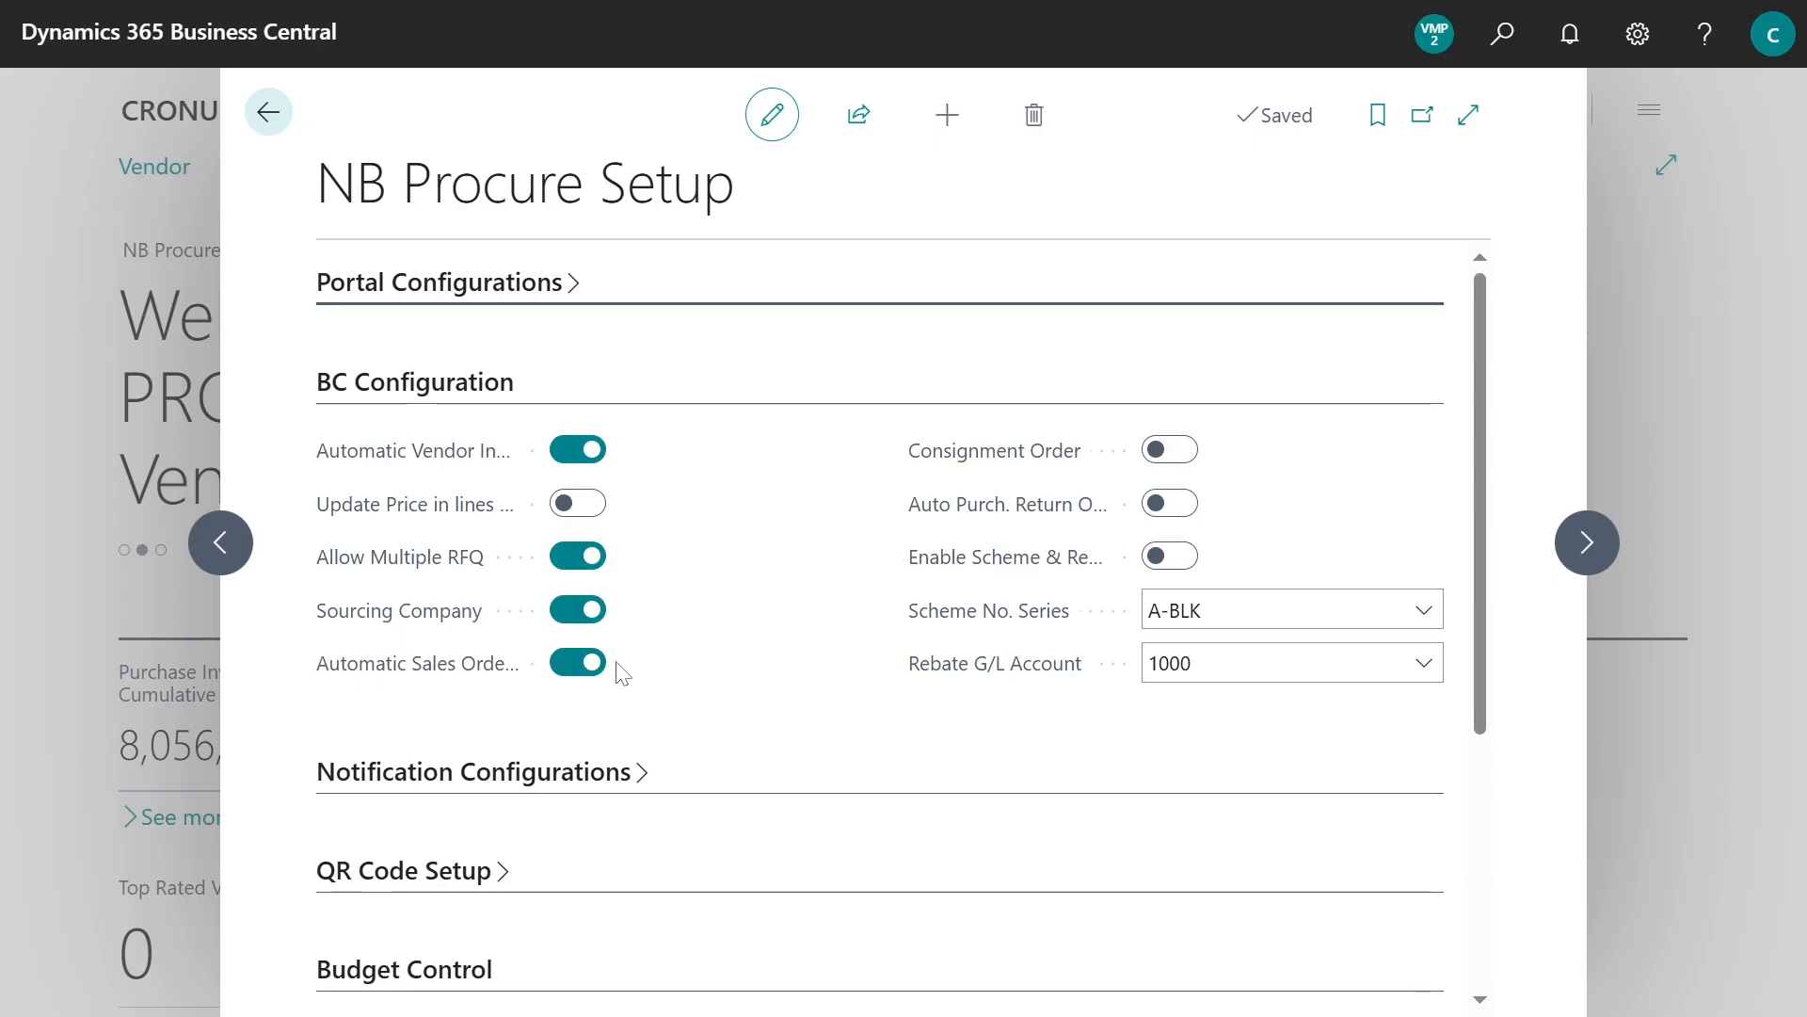
# - Go to the Sales Quotes list, search for quote 1052 and open it
pyautogui.click(1503, 34)
pyautogui.write('sales quotes')
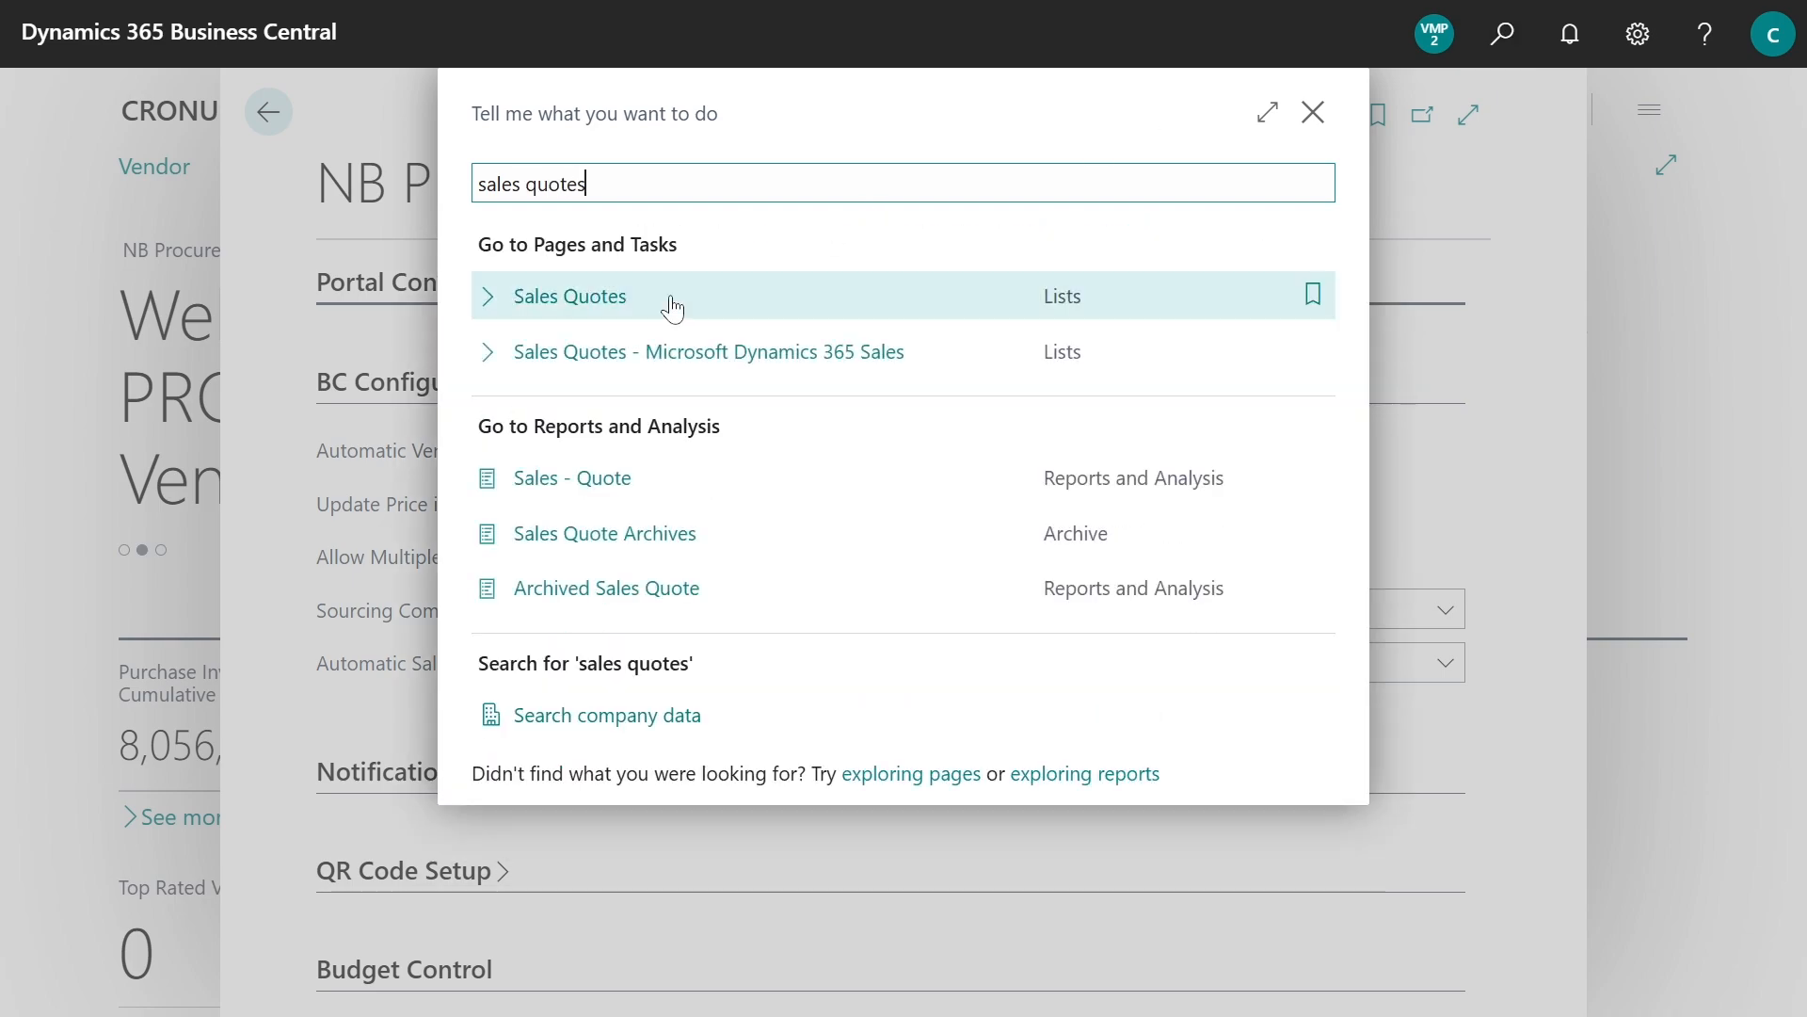
pyautogui.click(659, 302)
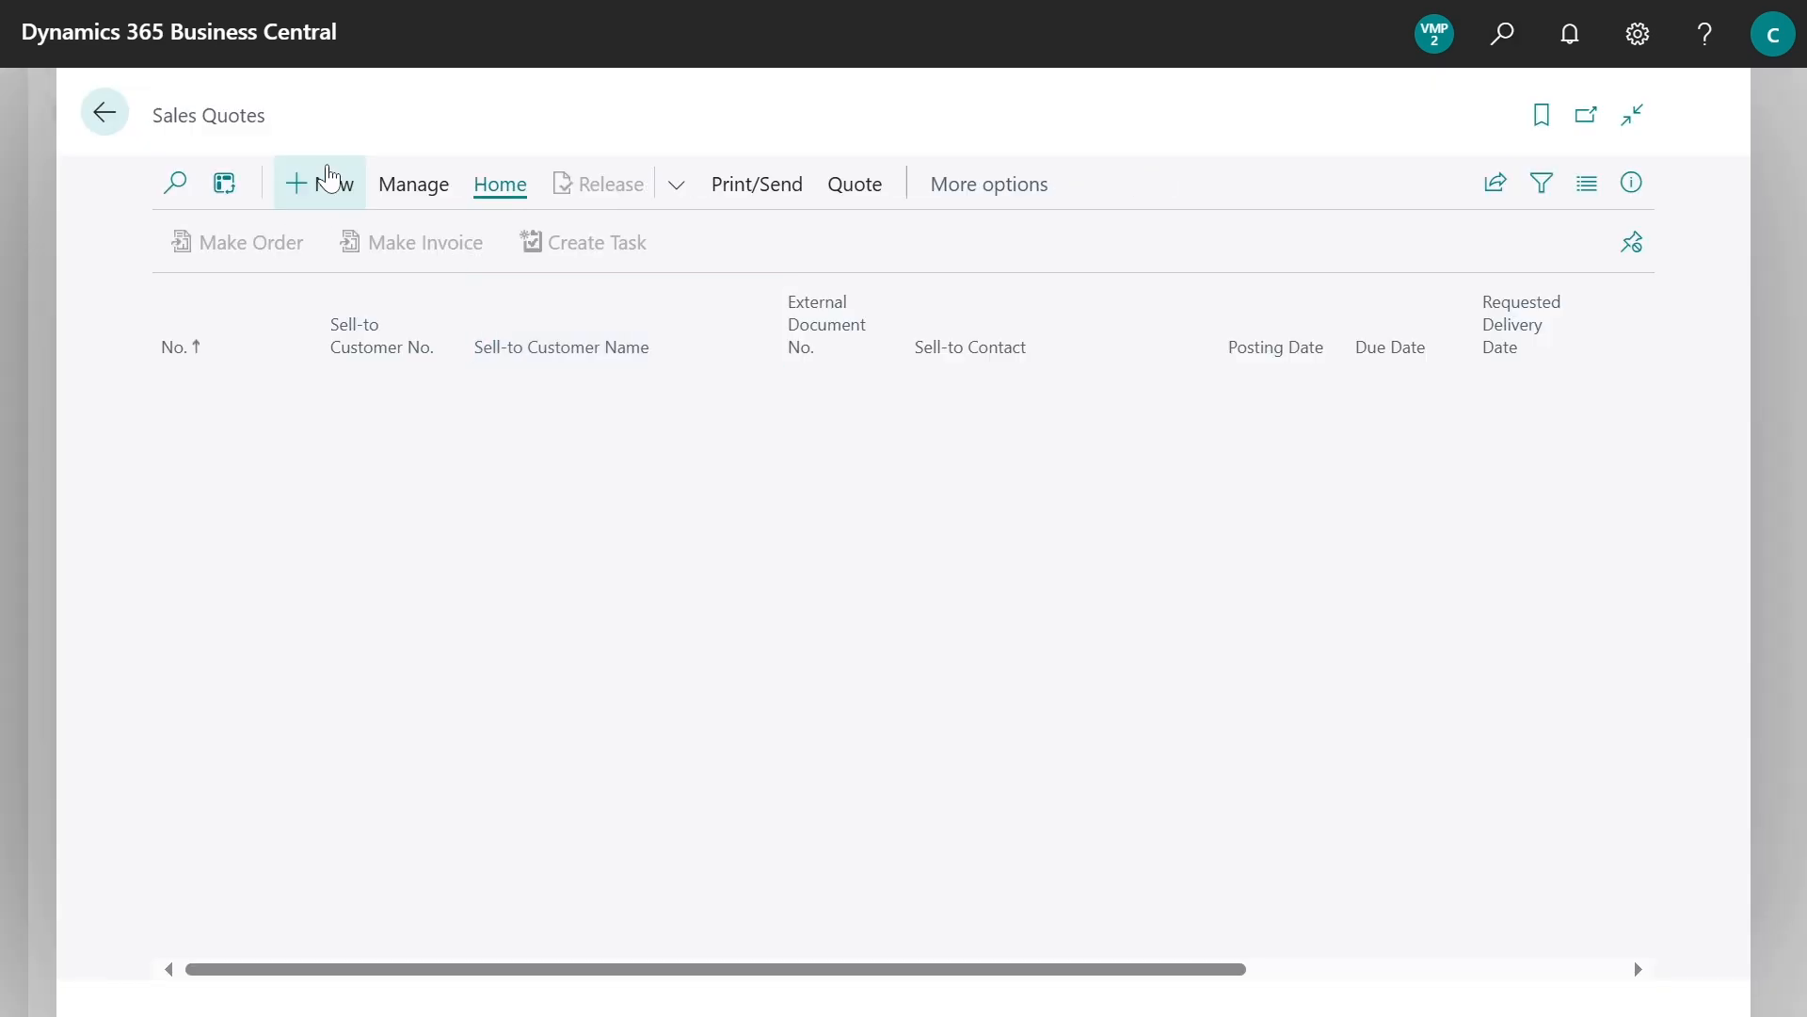
pyautogui.click(177, 186)
pyautogui.write('1052')
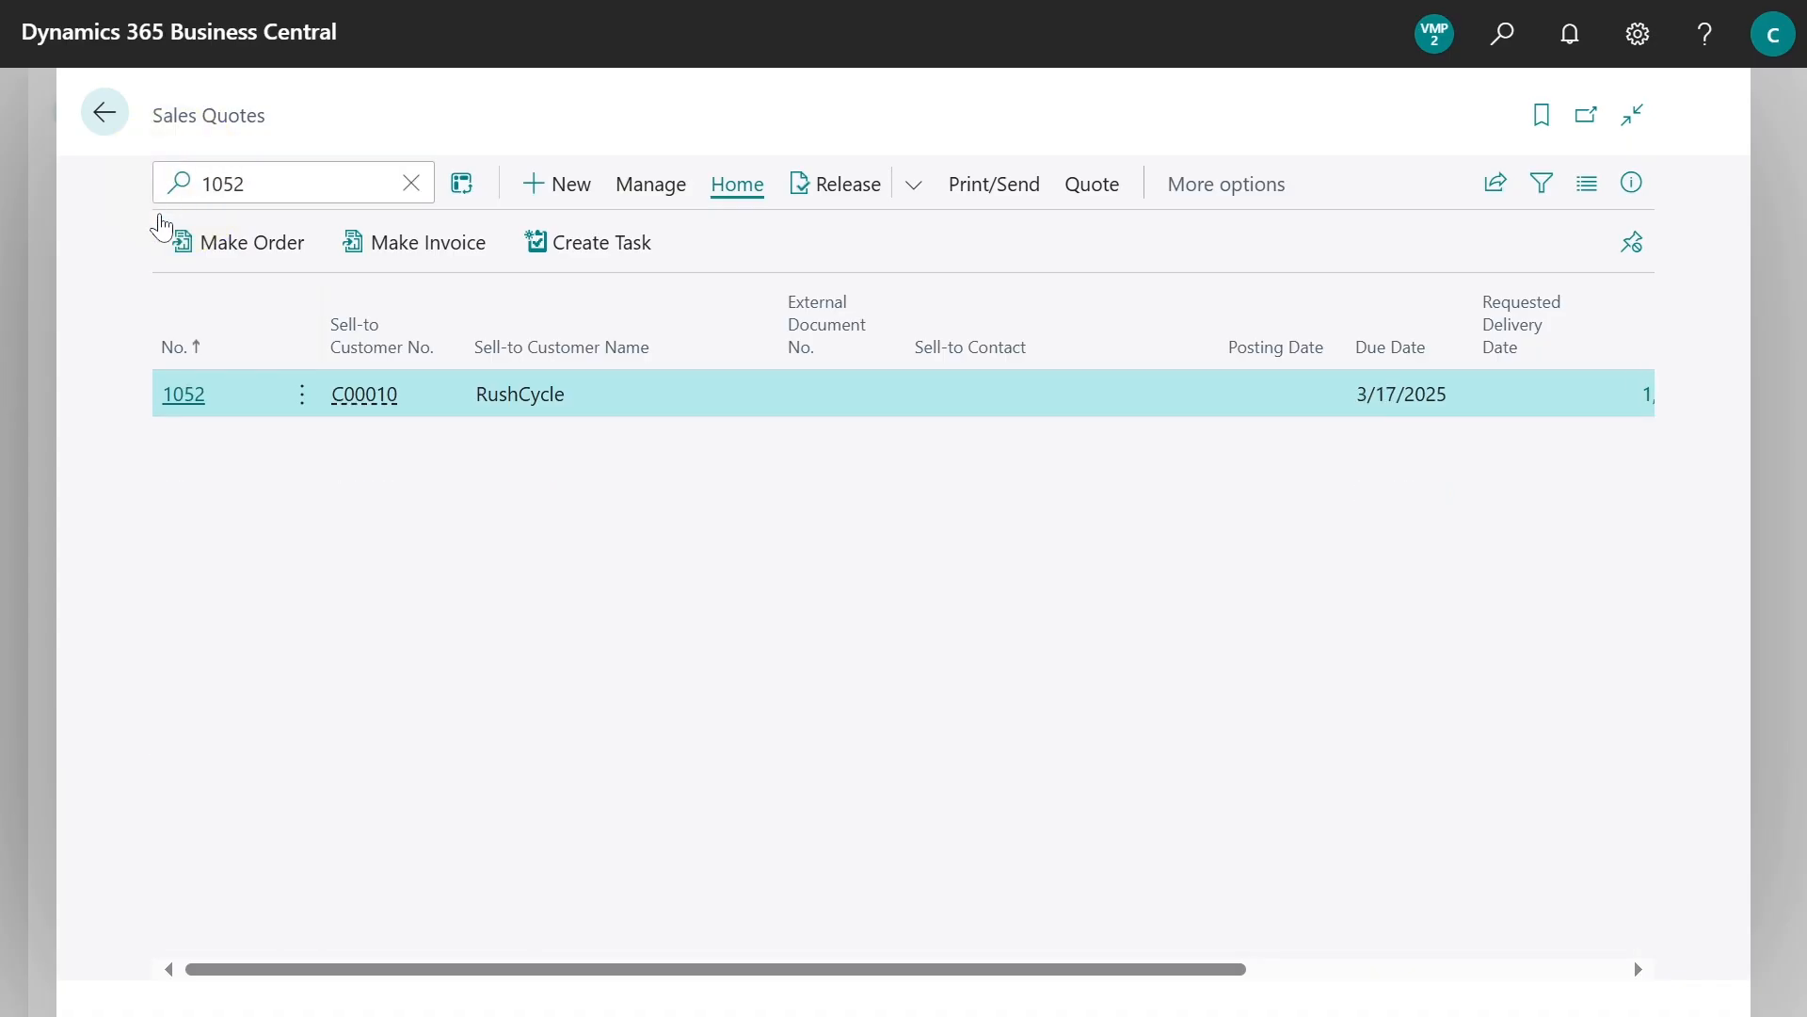
pyautogui.click(183, 402)
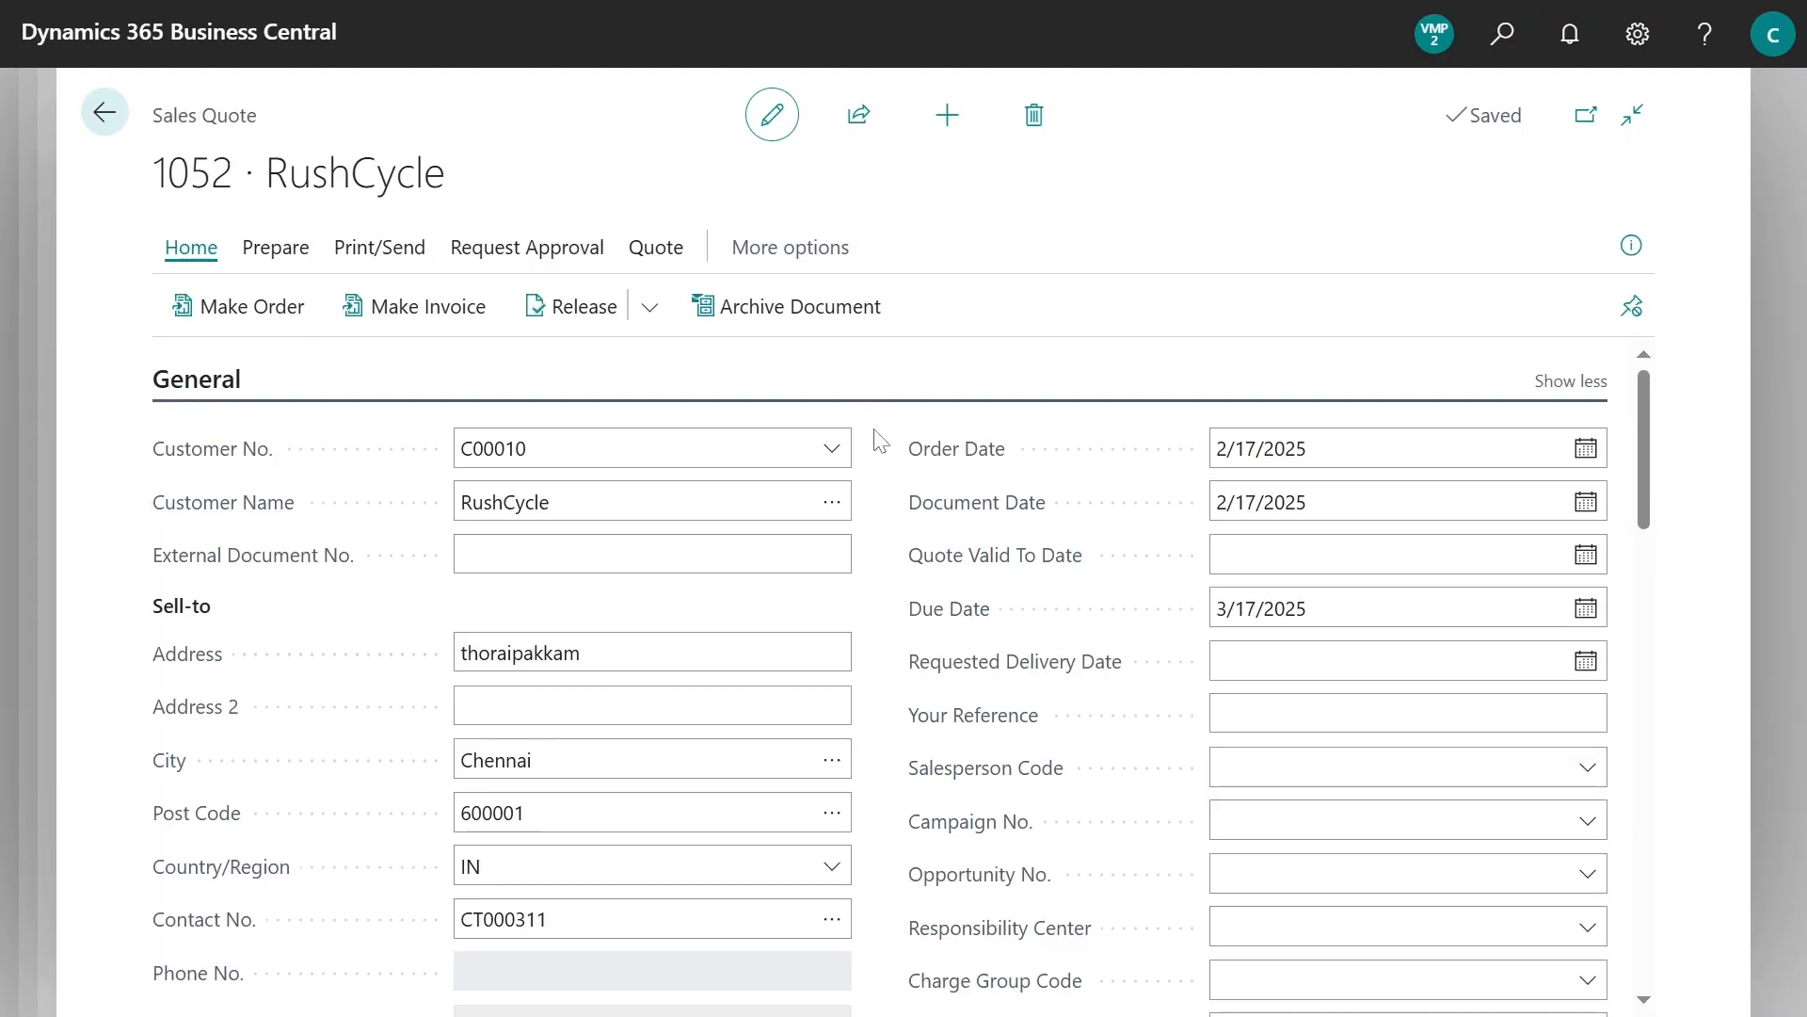
# - Review the sales quote's header and item line, and release the quote to create a purchase requisition
pyautogui.scroll(-6, 880, 719)
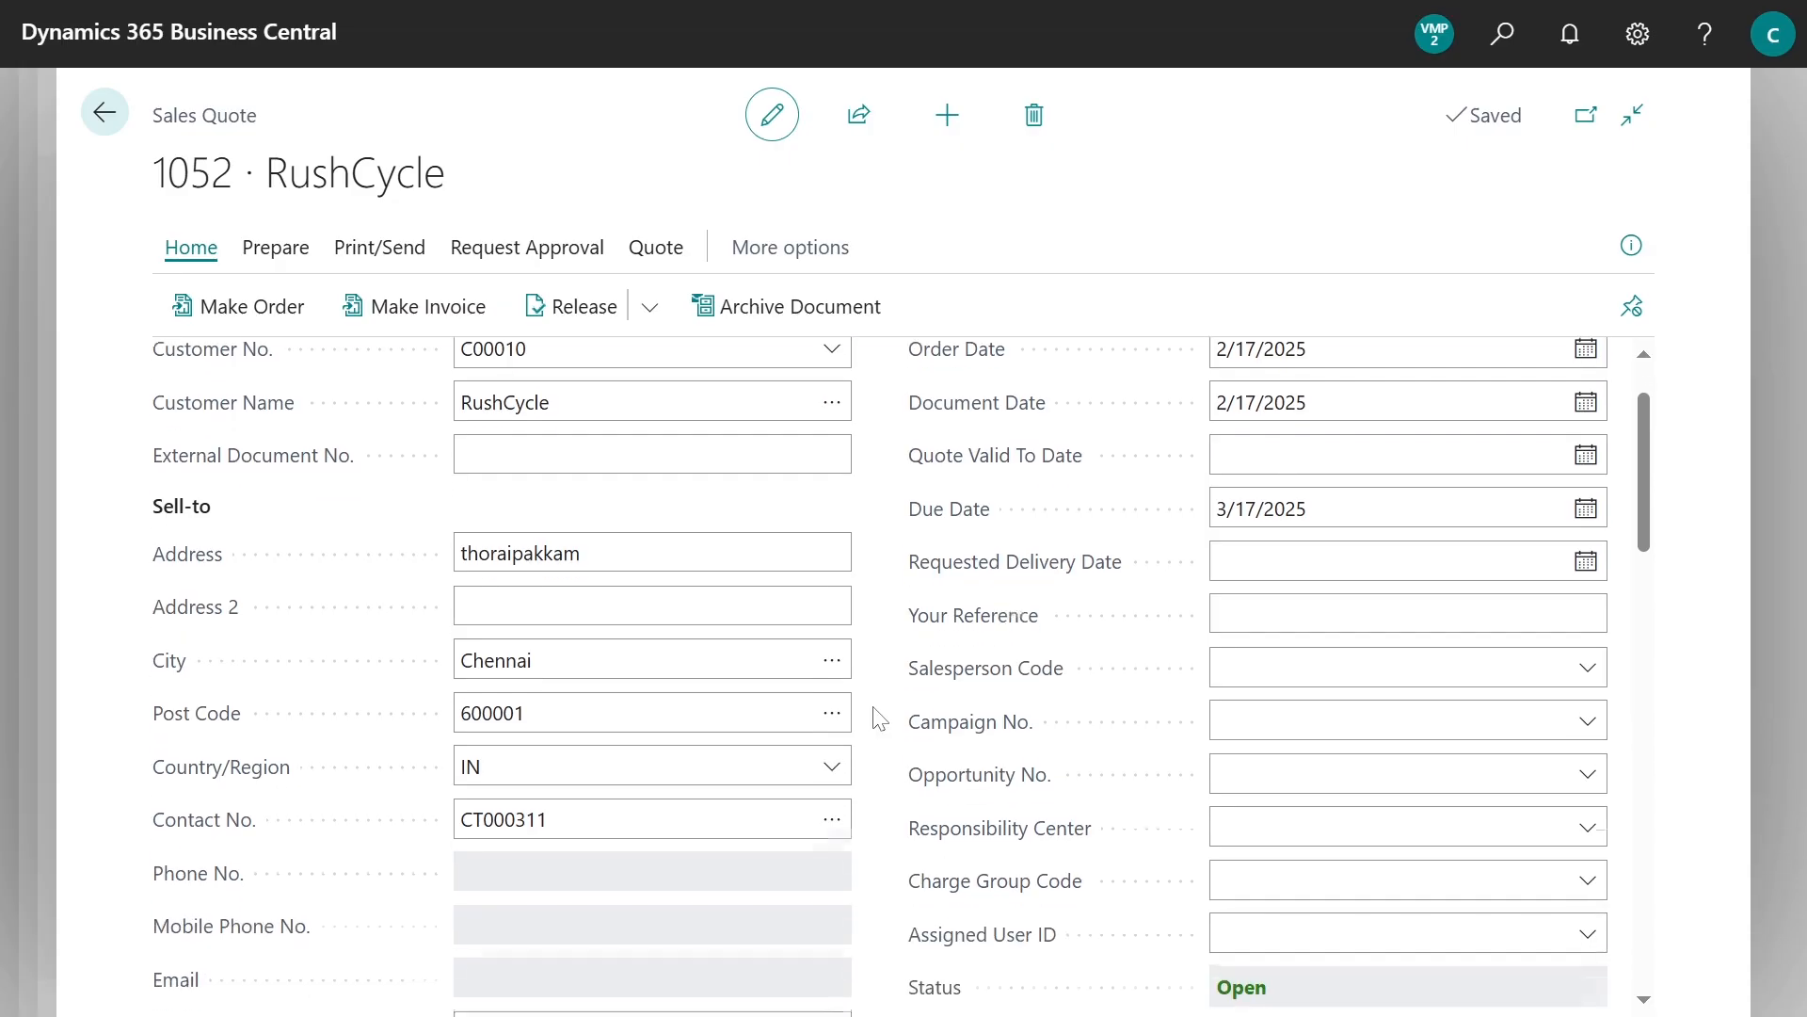
pyautogui.scroll(-3, 880, 718)
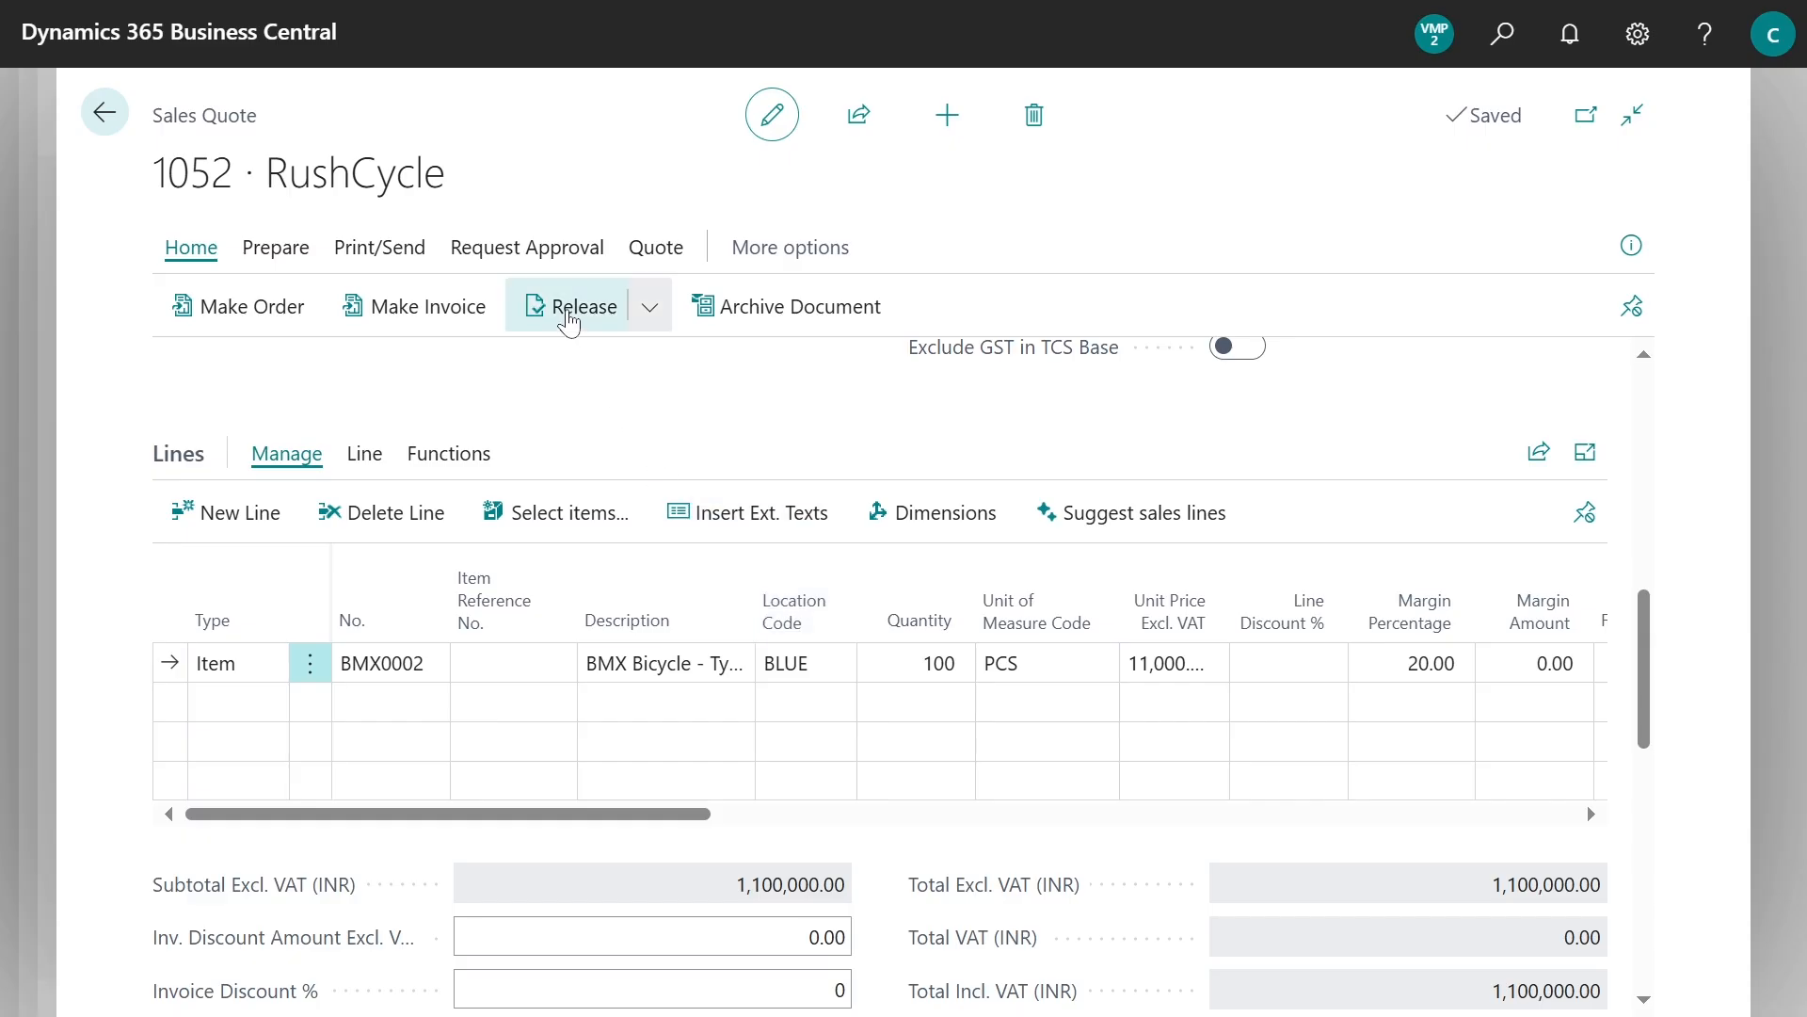
pyautogui.click(568, 313)
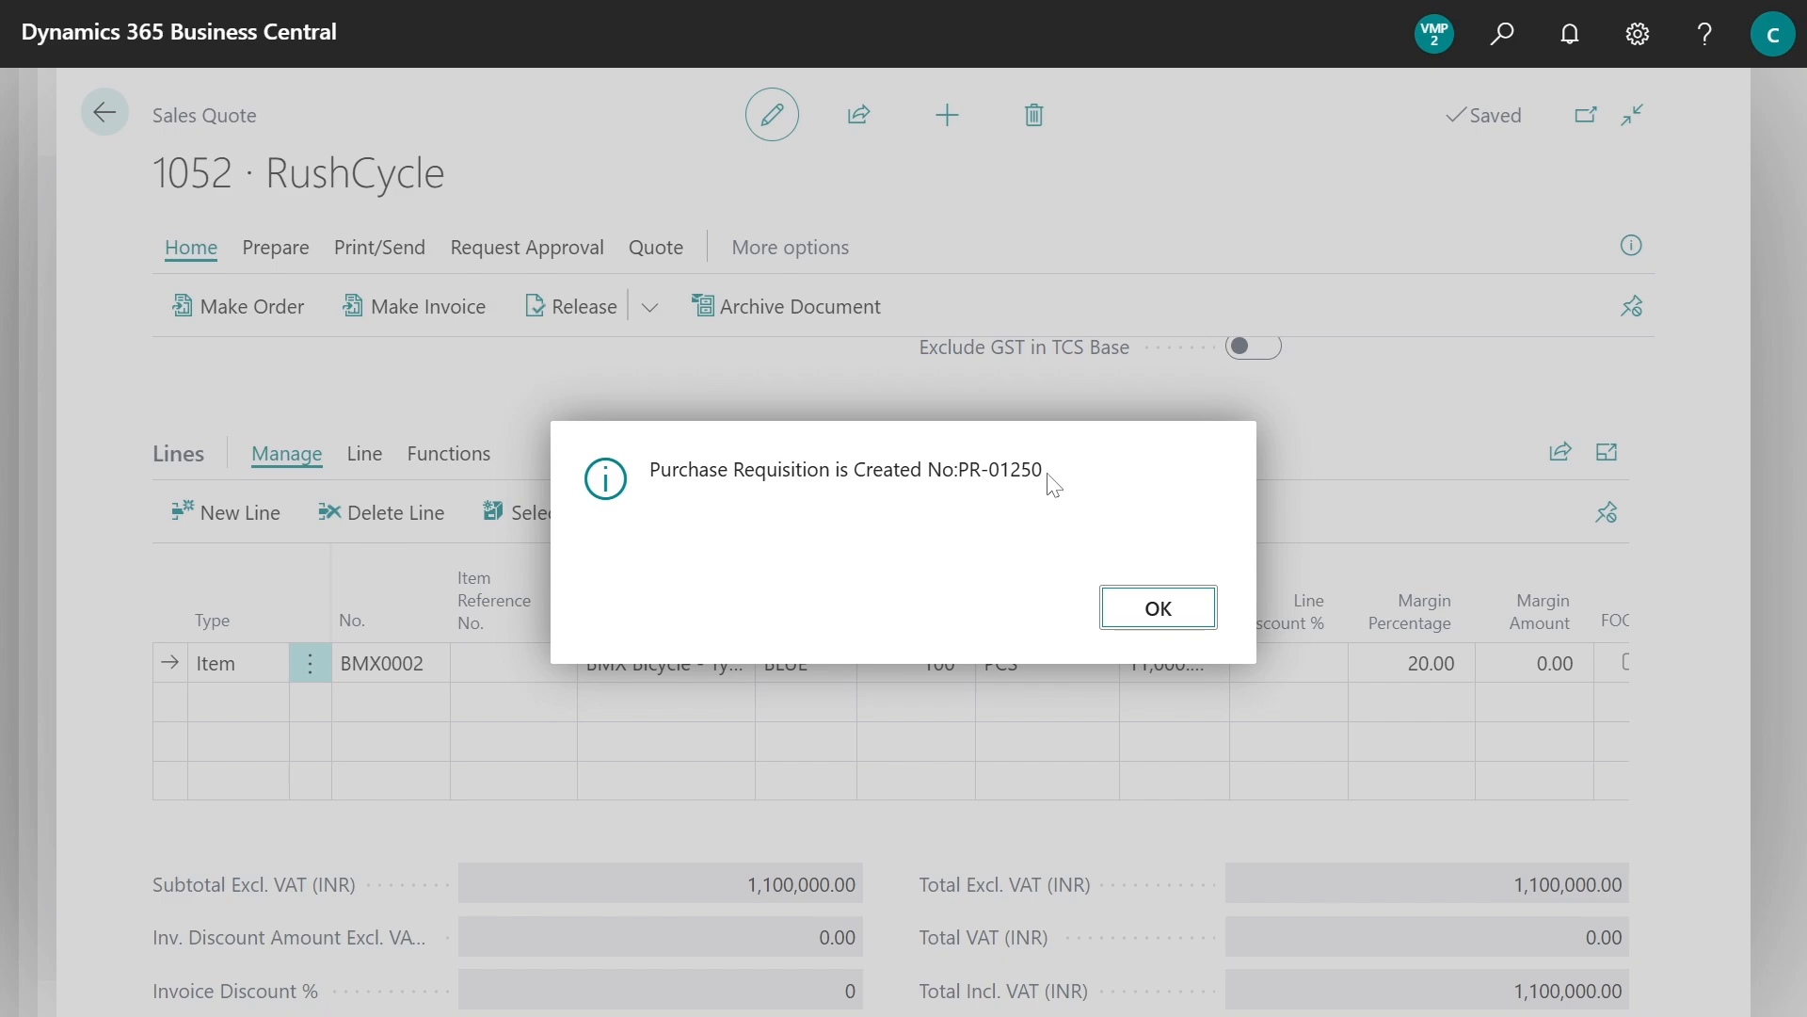
pyautogui.click(1158, 610)
# - Go to the Purchase Requisition List, search for requisition PR-01250 and open it
pyautogui.click(1495, 39)
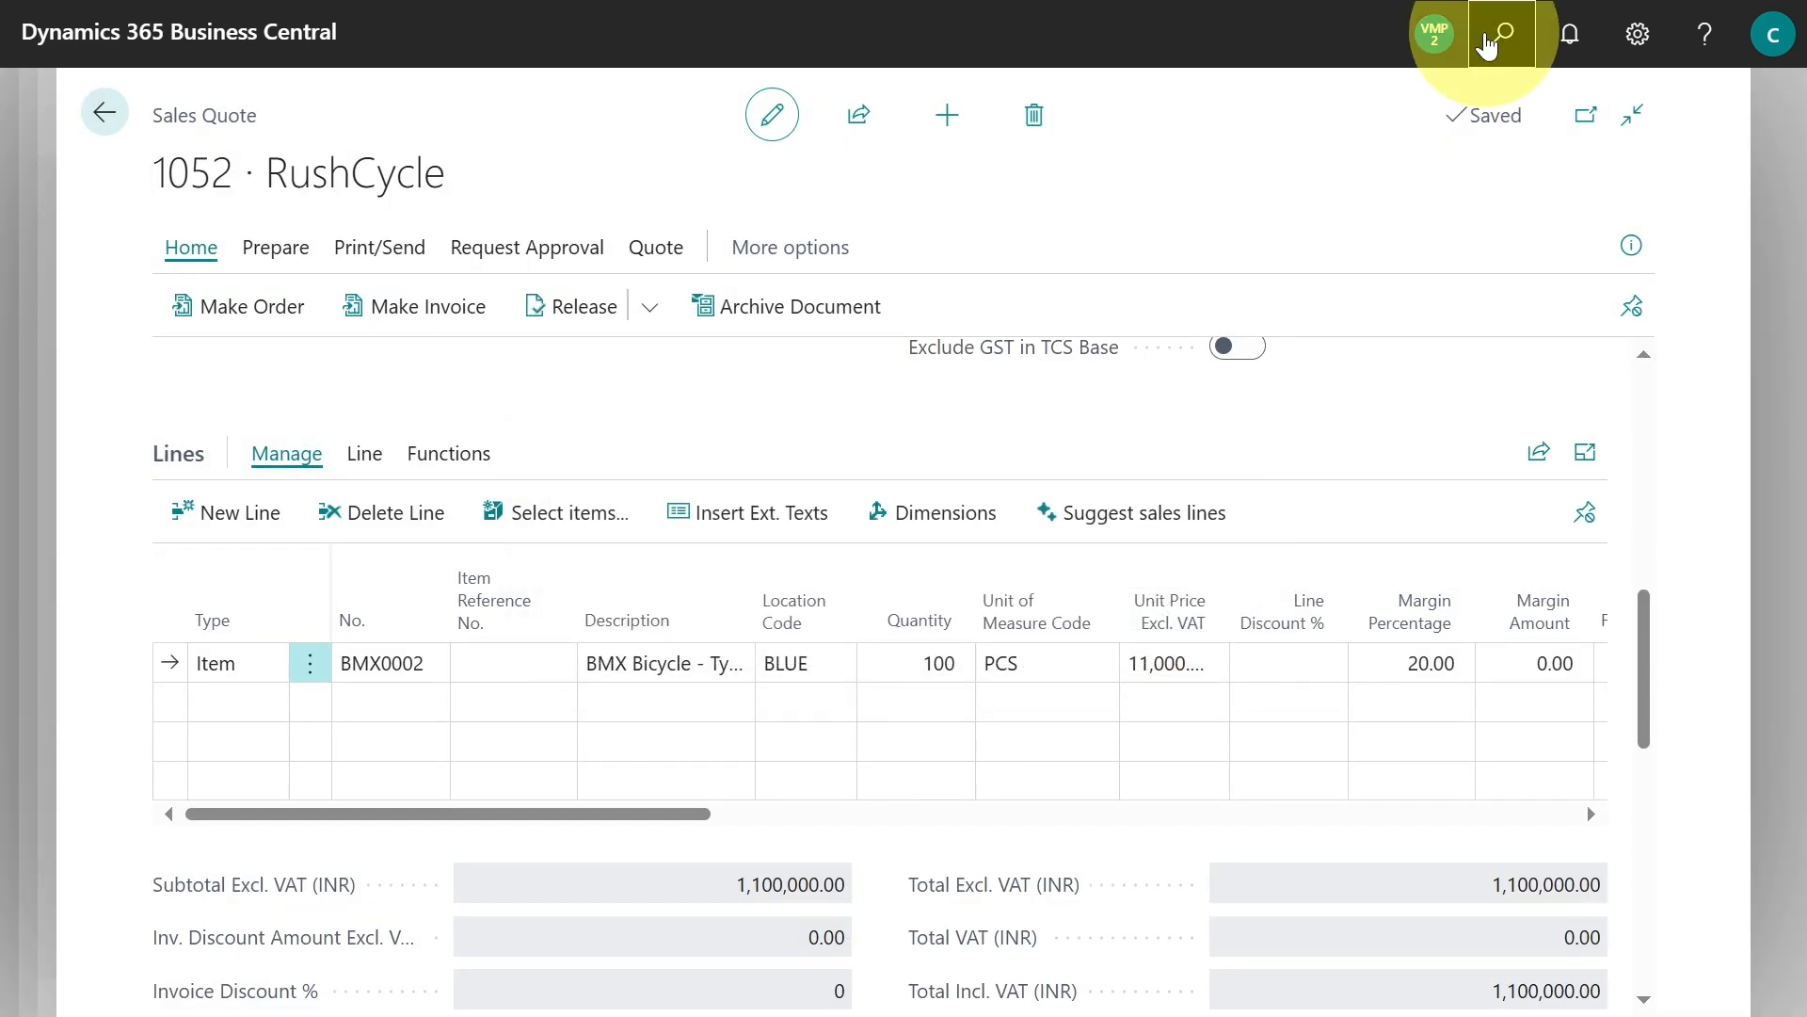
pyautogui.write('purchase requisition')
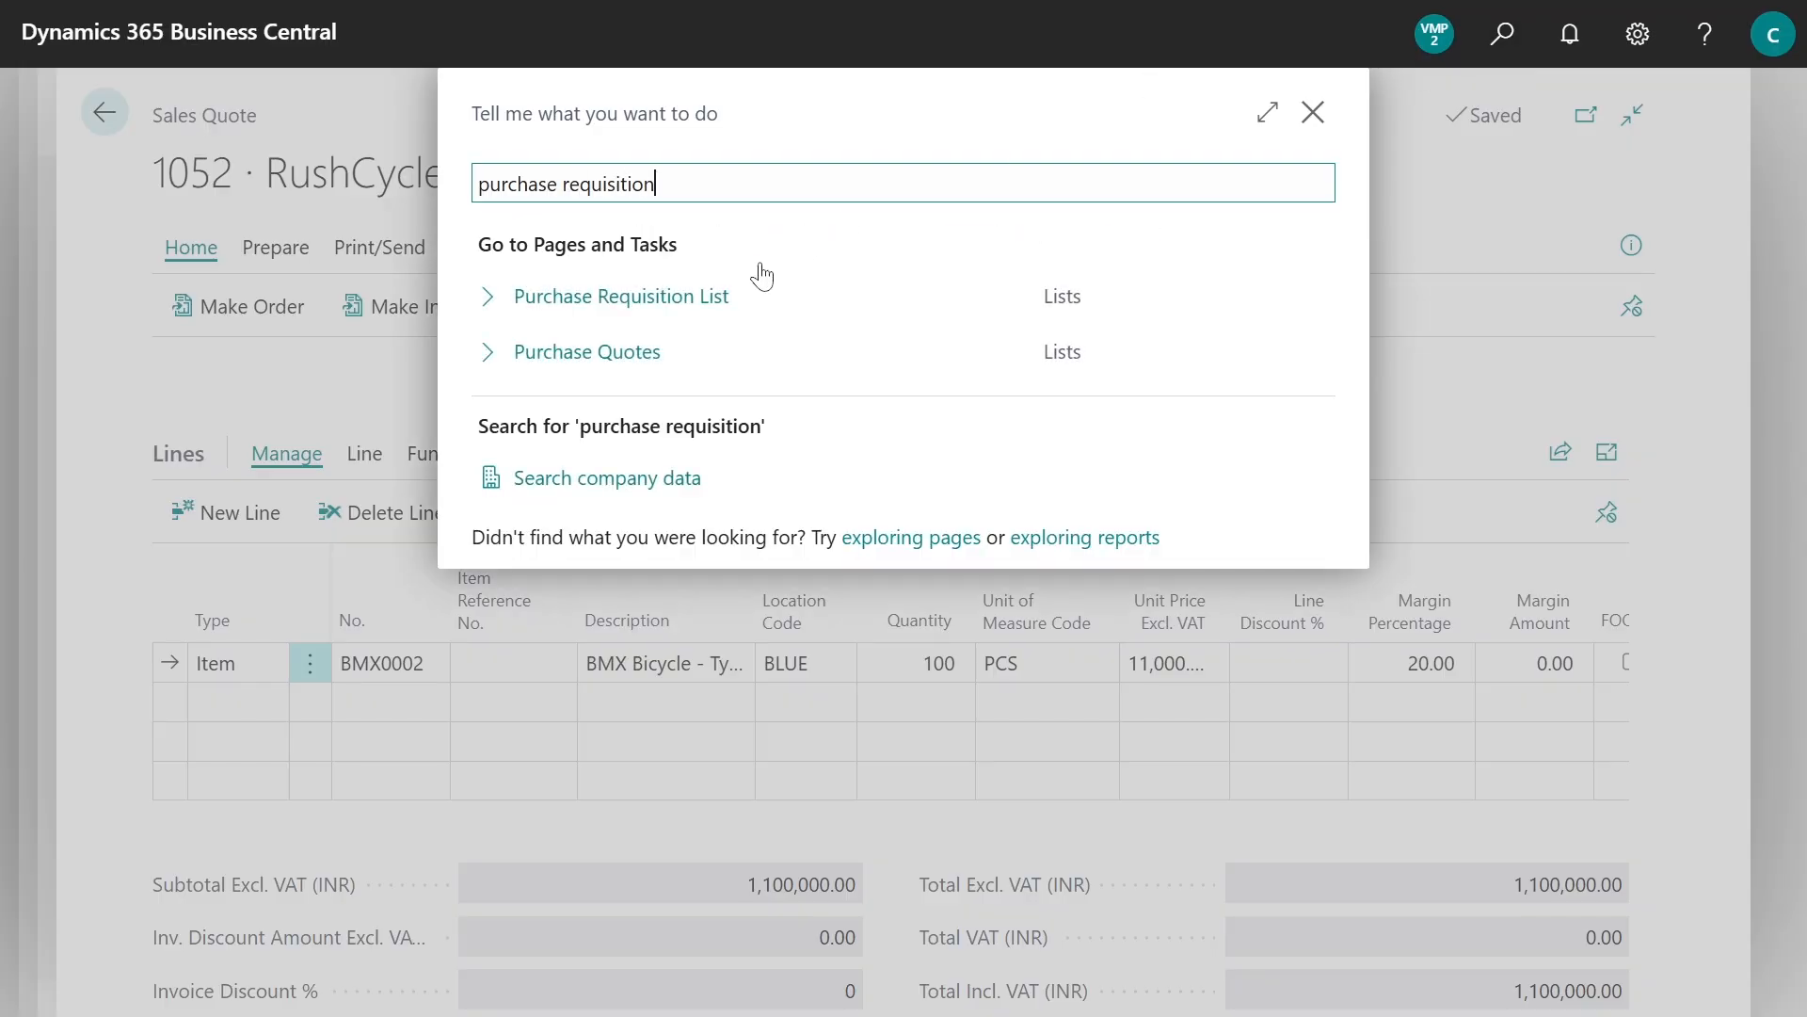
pyautogui.click(725, 298)
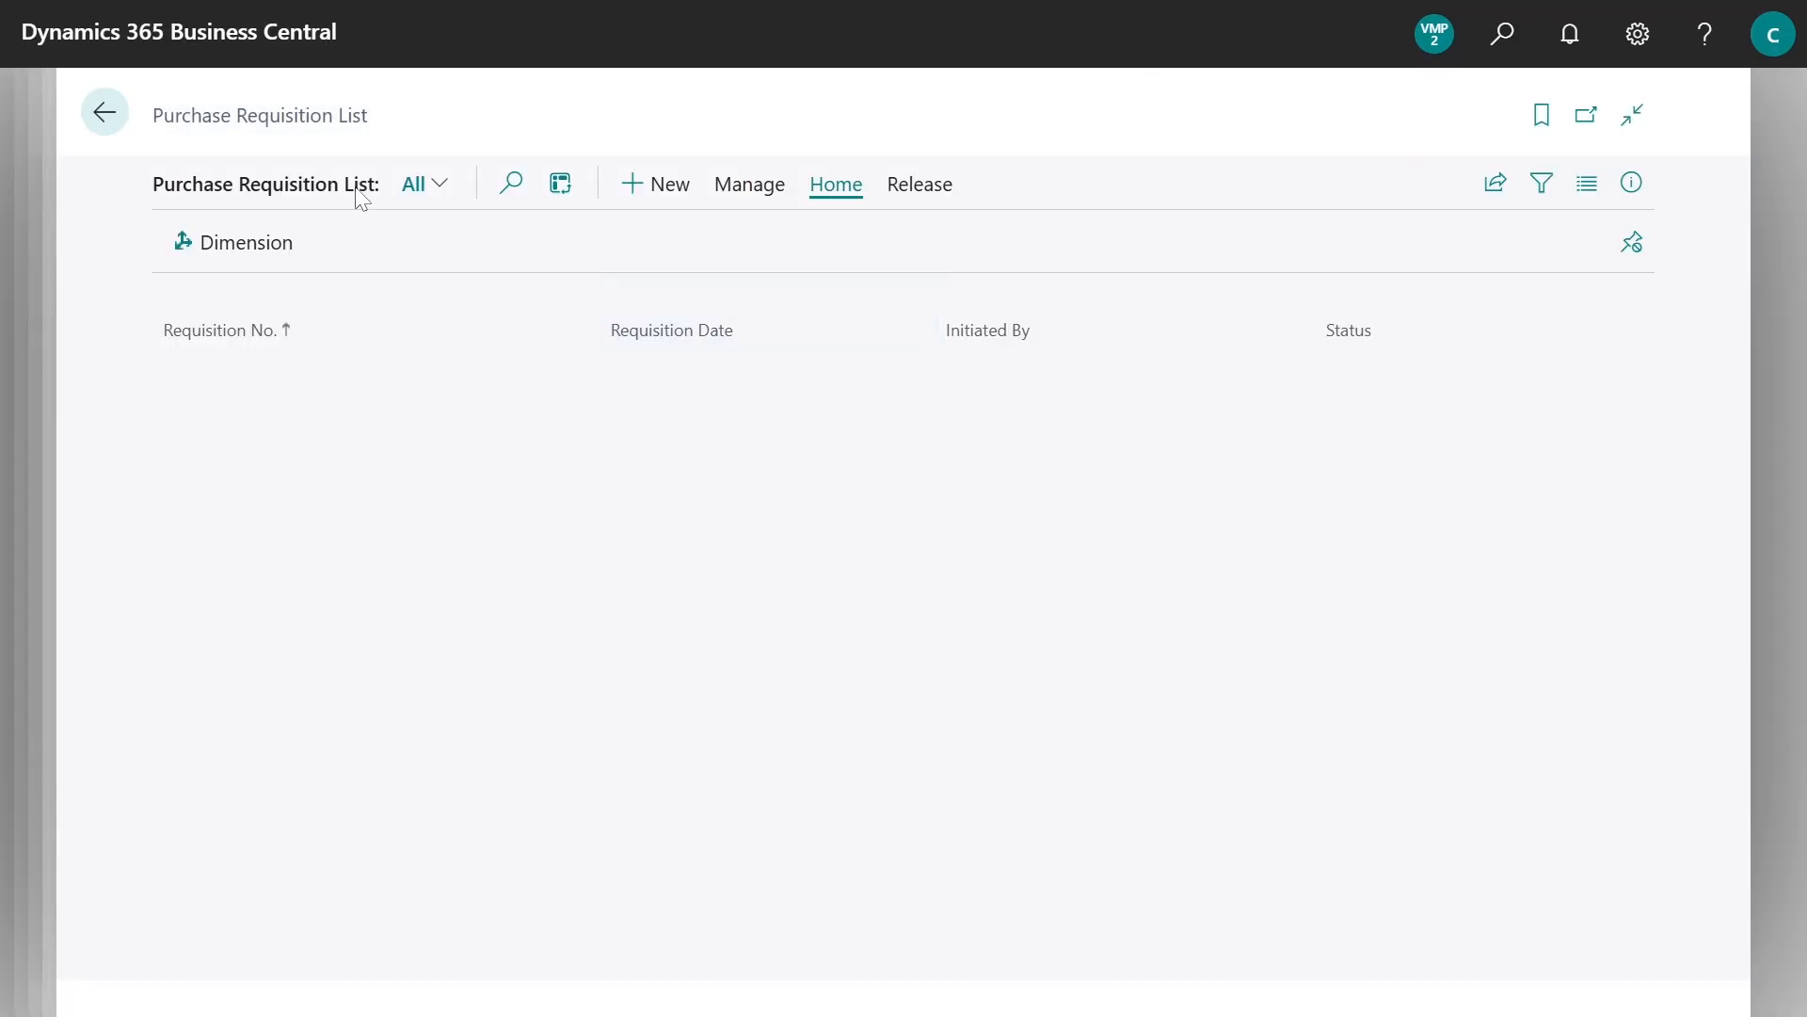
pyautogui.click(502, 184)
pyautogui.write('p')
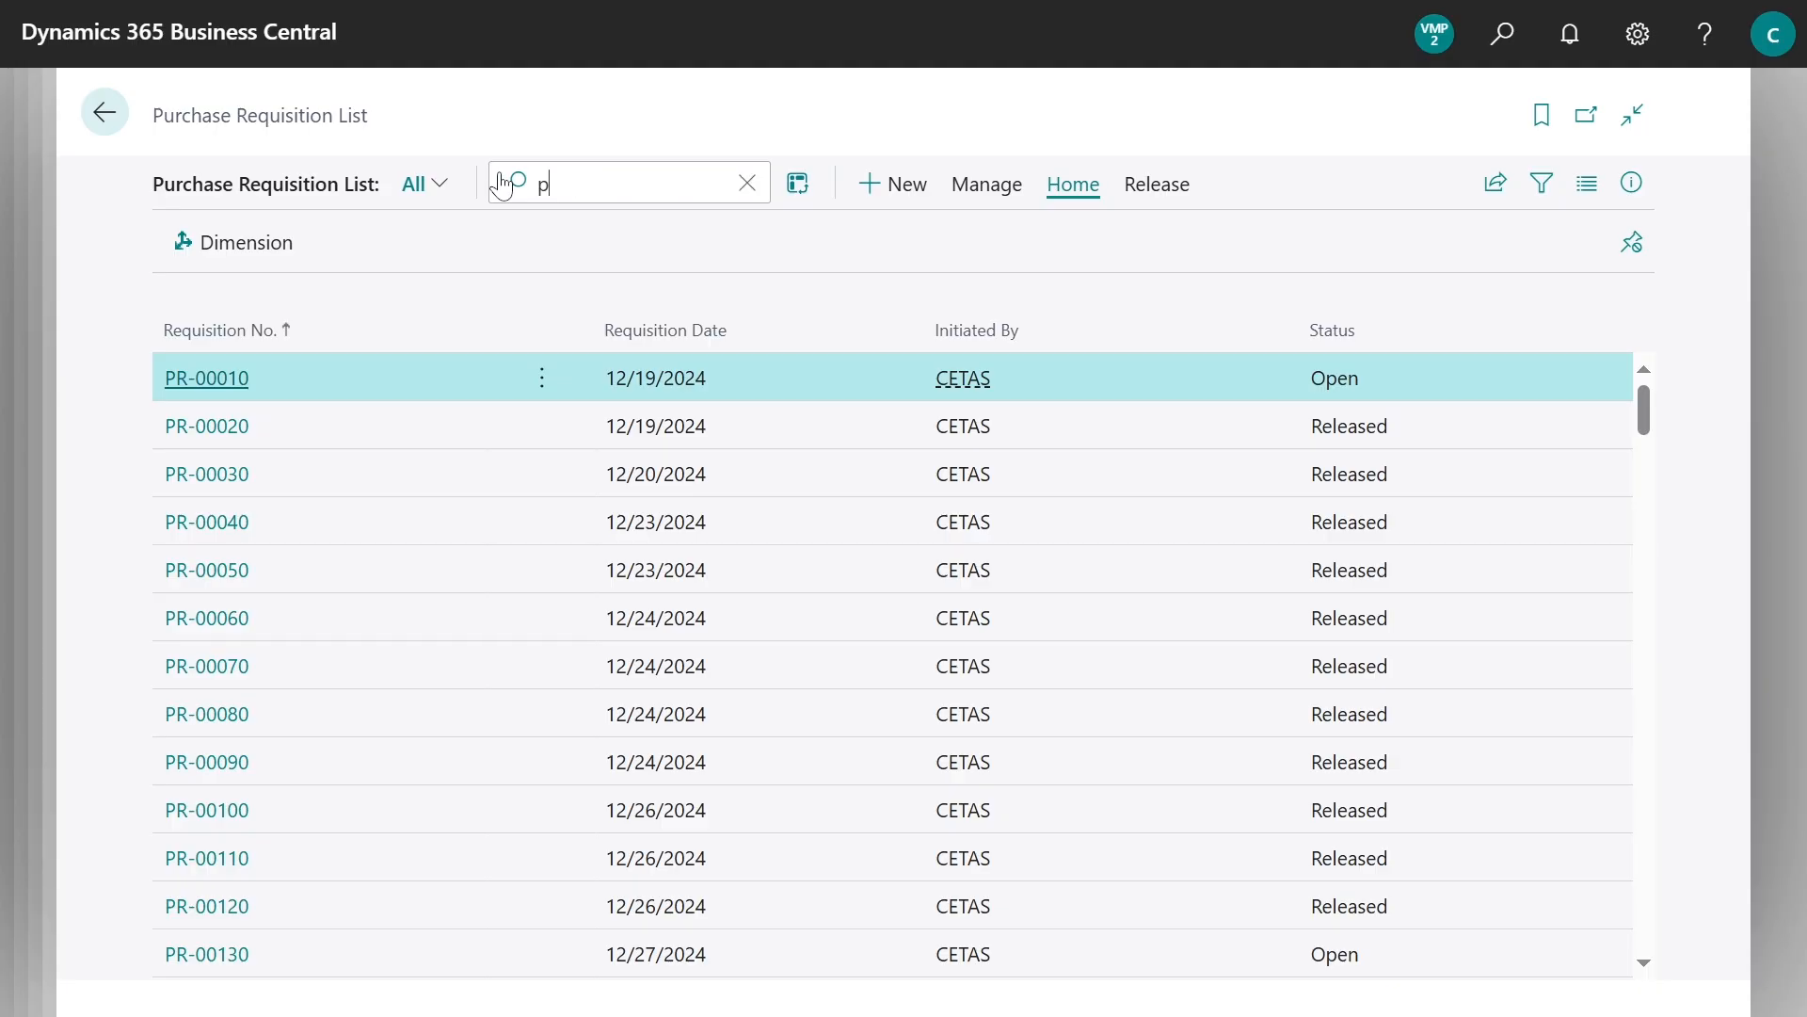
pyautogui.write('r-01250')
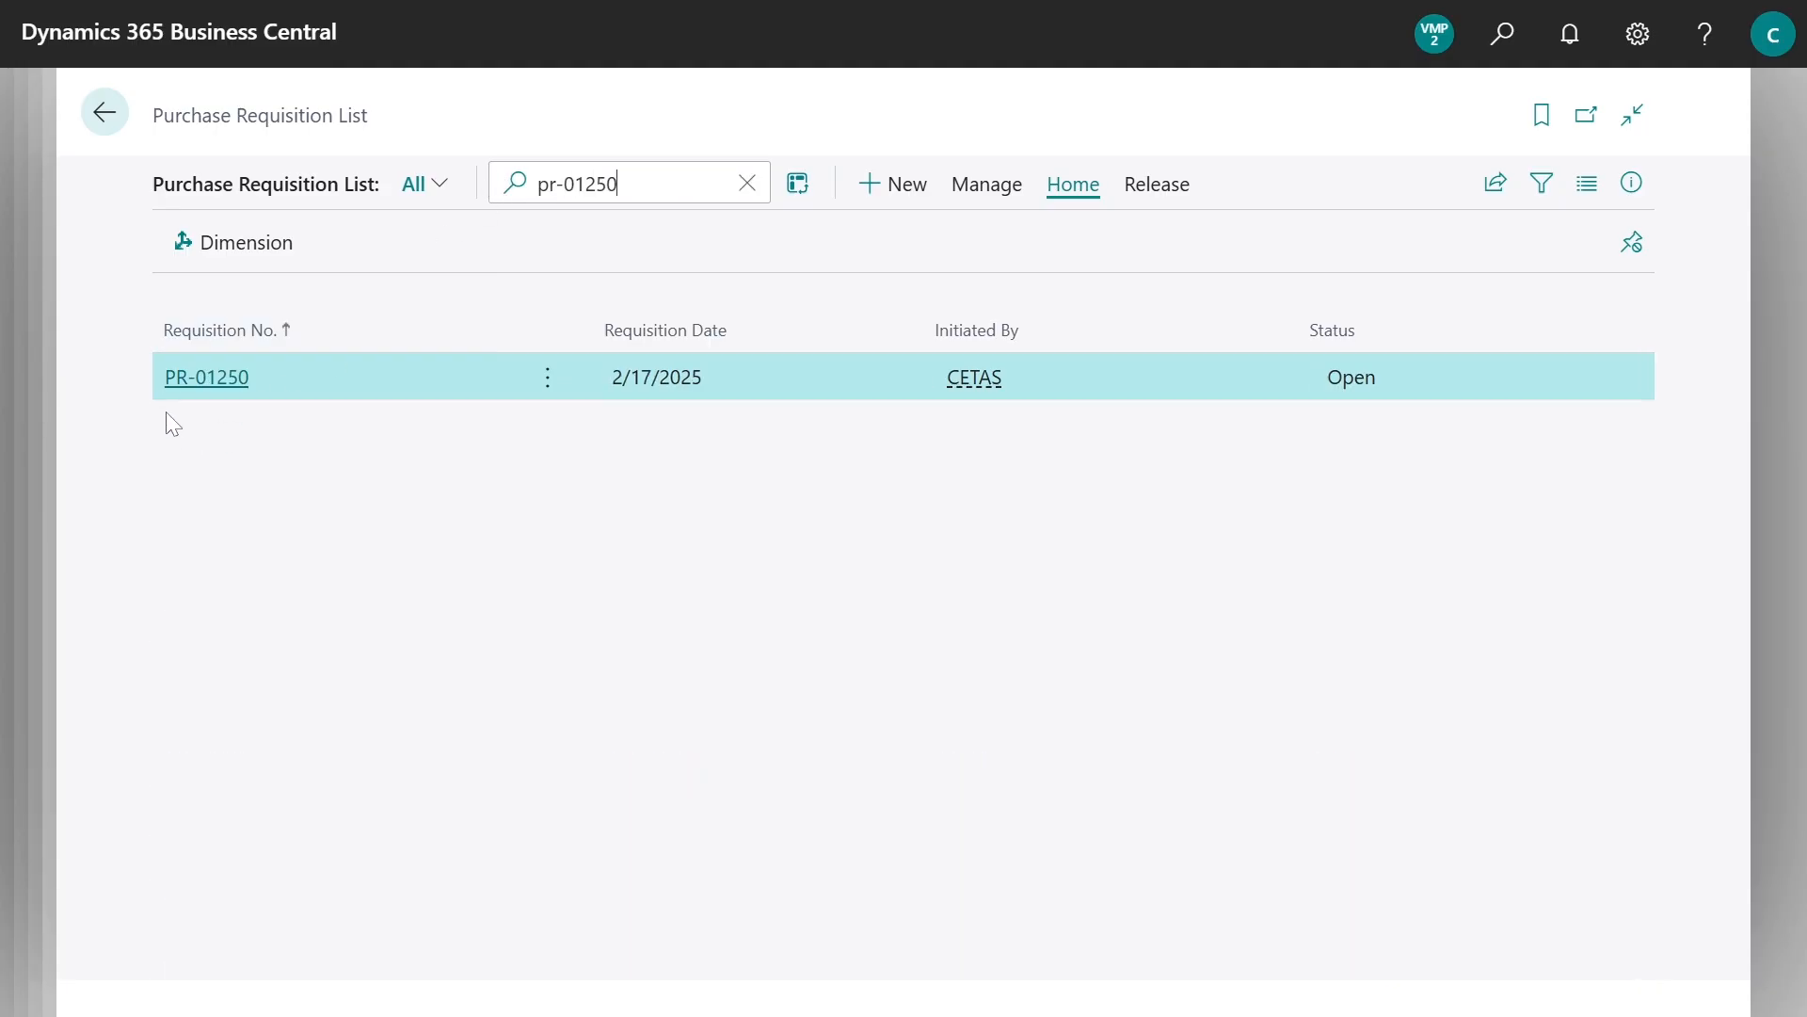
pyautogui.click(185, 379)
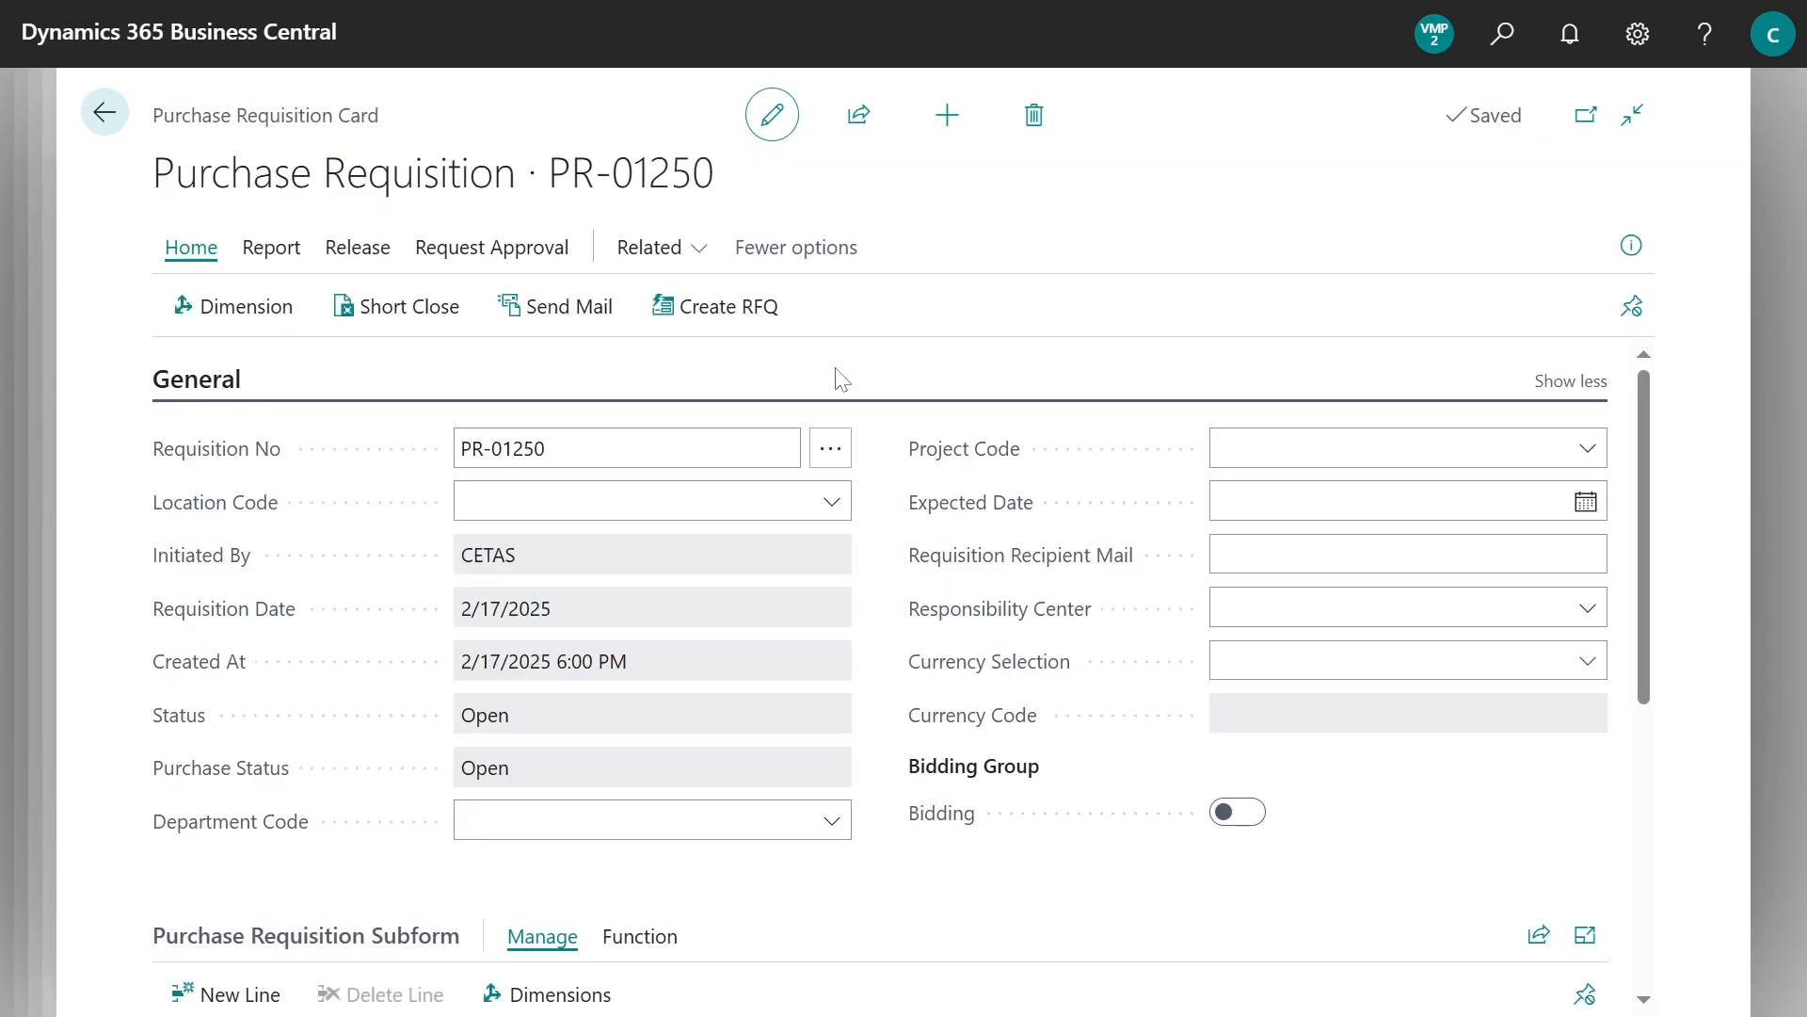
# - Select the BMX0002 item line in requisition PR-01250 and release the requisition
pyautogui.scroll(-5, 881, 599)
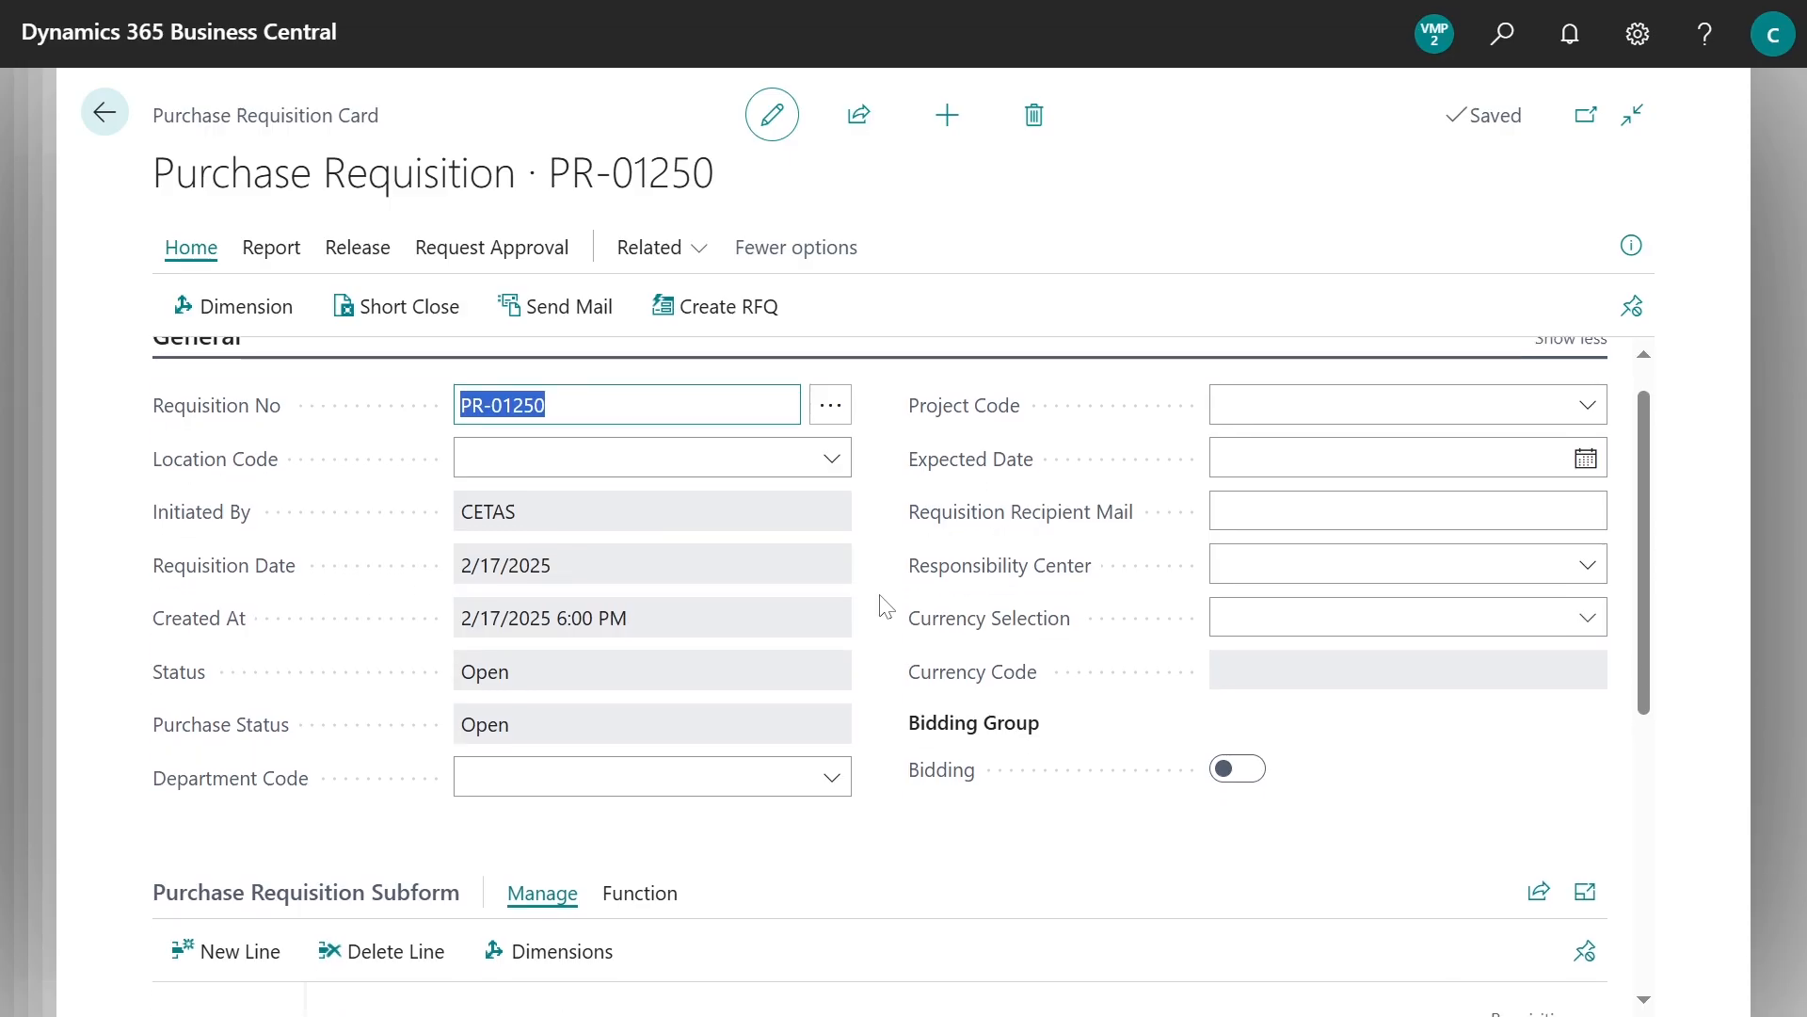
pyautogui.scroll(-2, 881, 603)
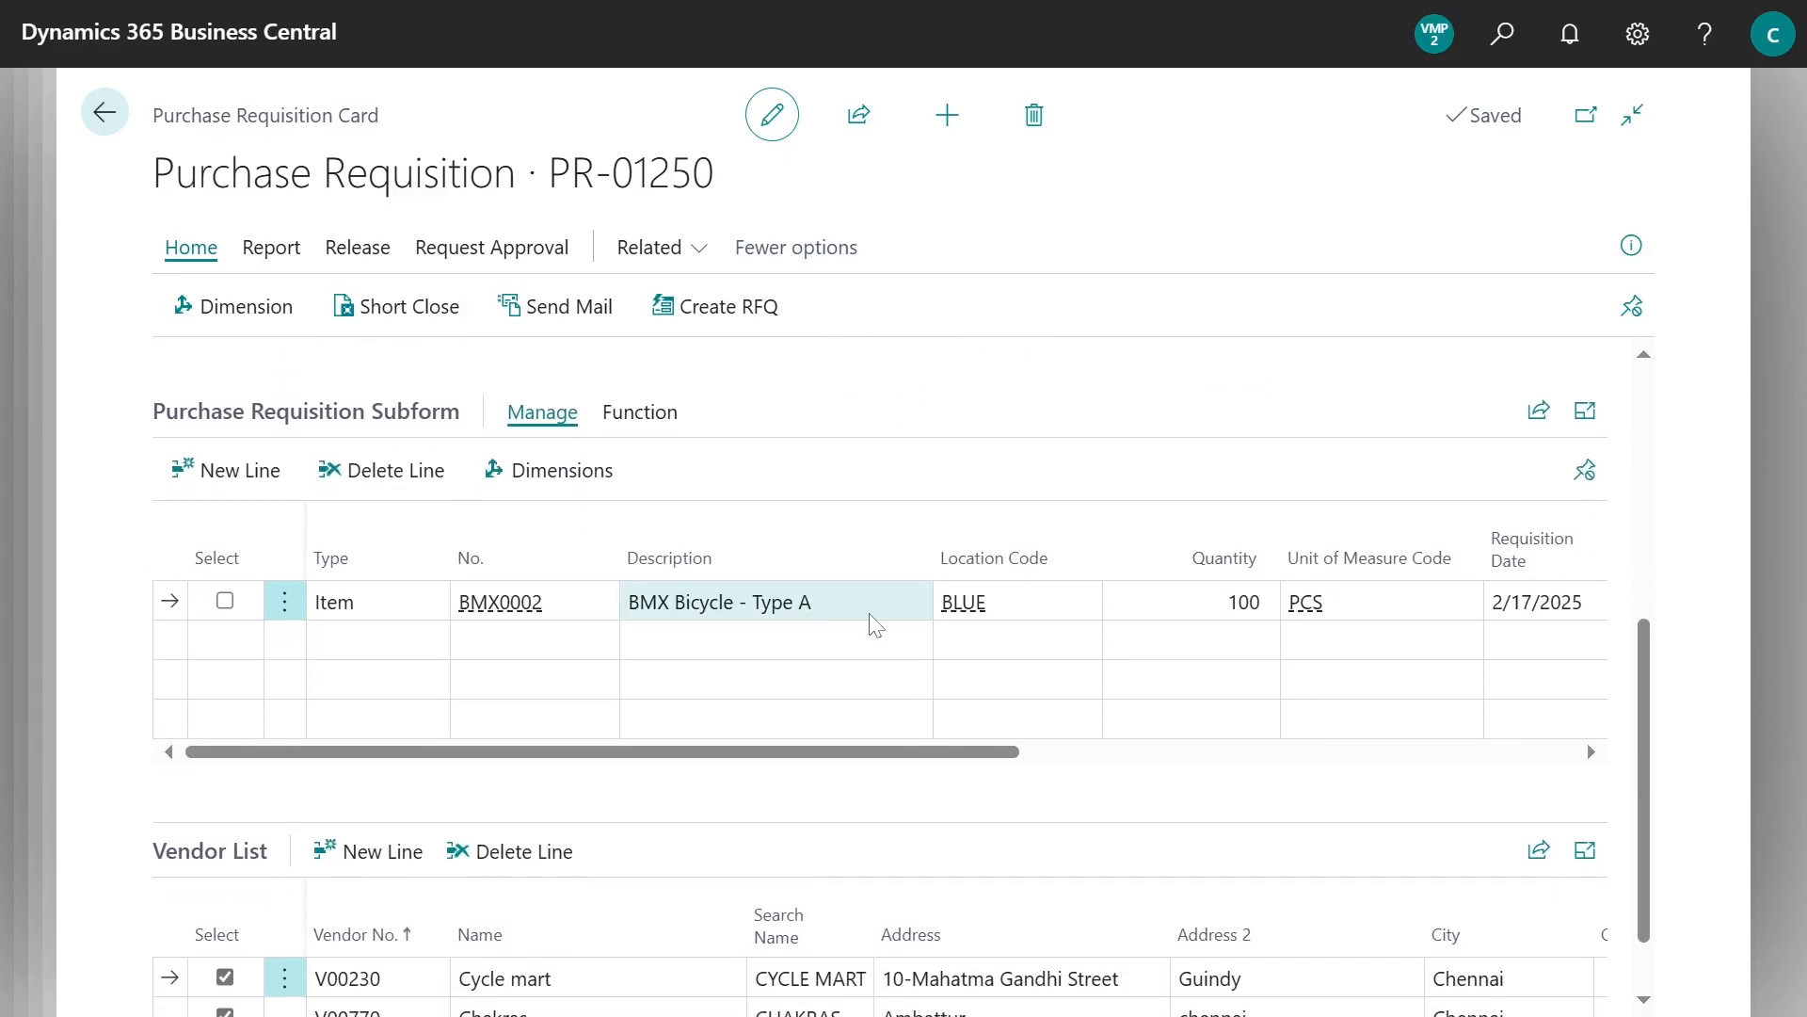
pyautogui.scroll(-1, 875, 623)
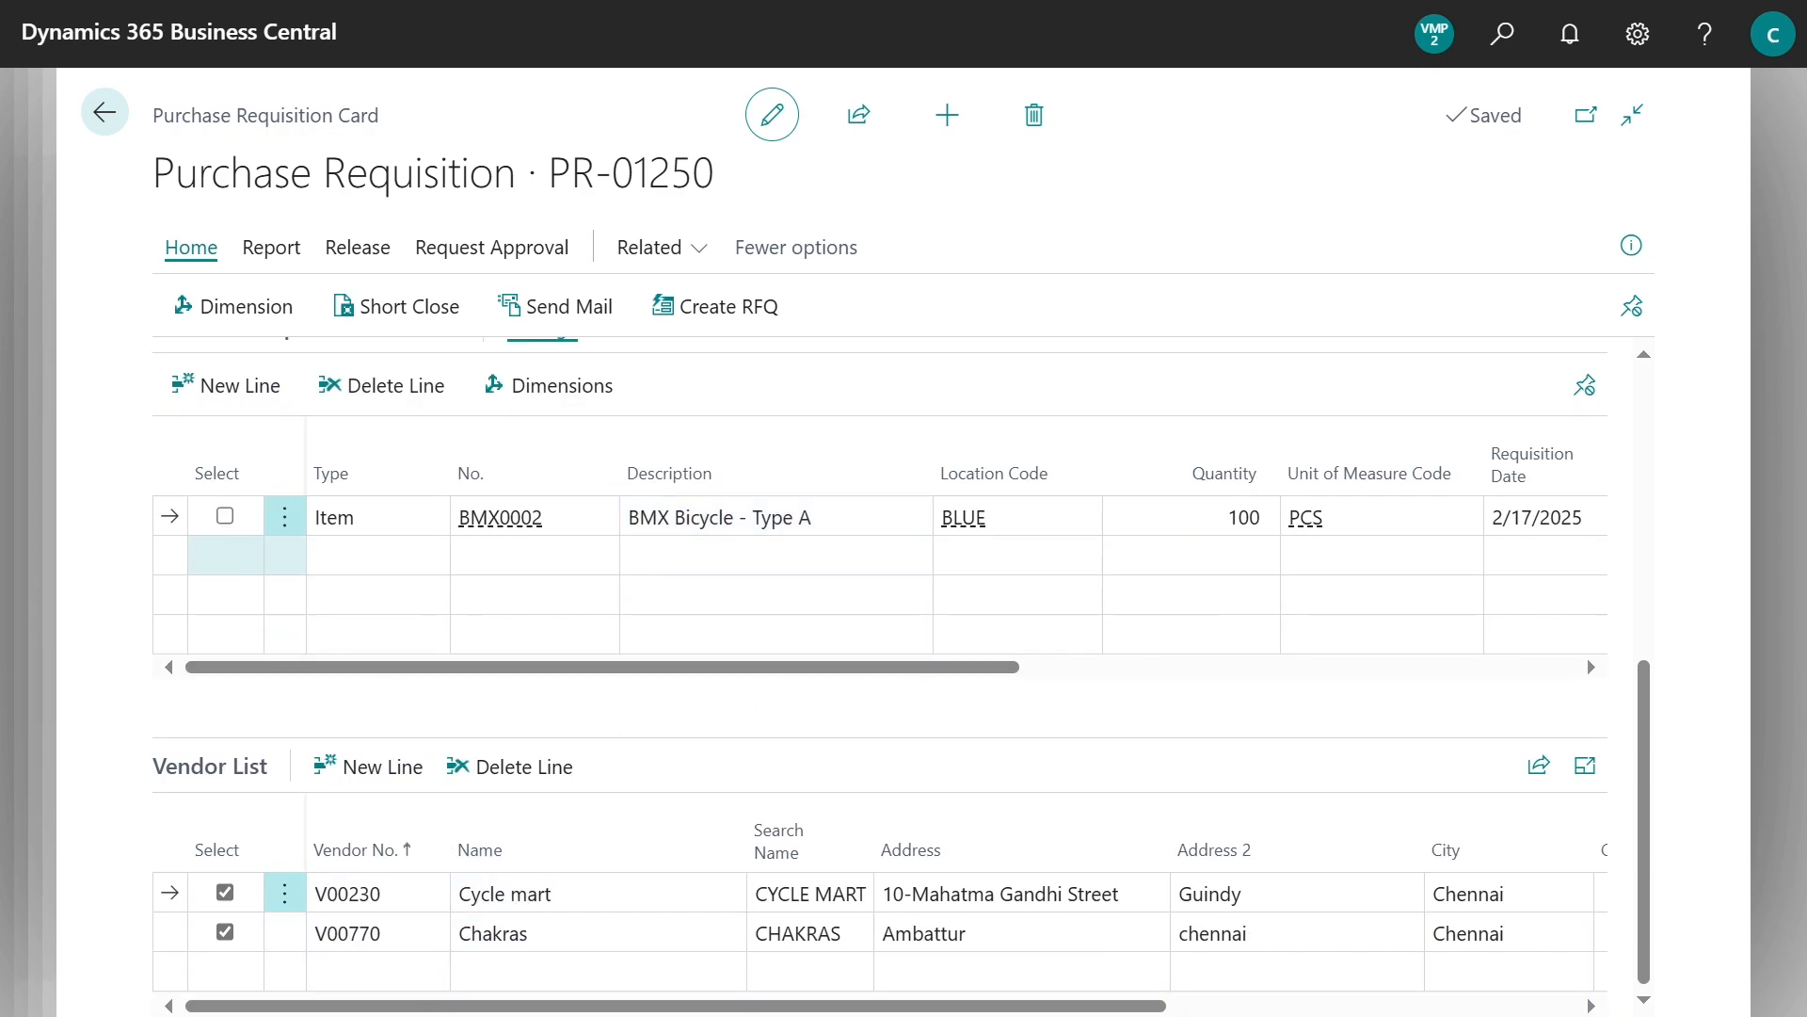
pyautogui.click(225, 516)
pyautogui.click(372, 262)
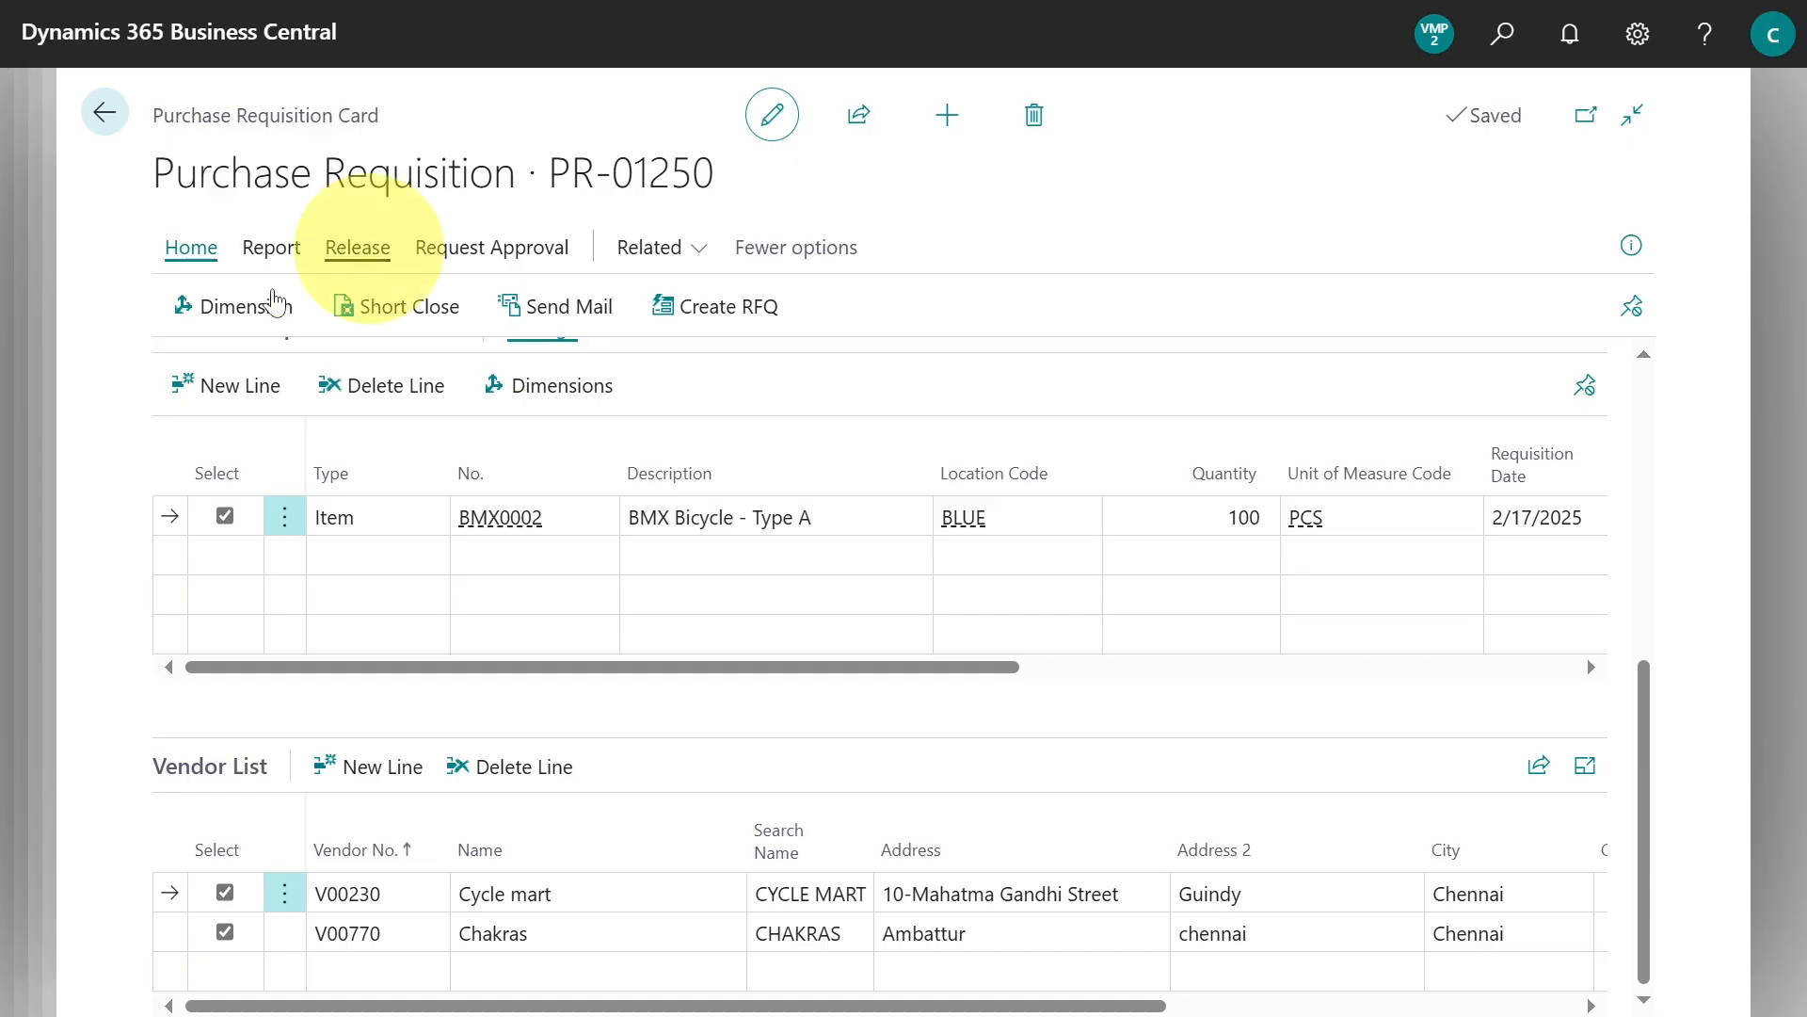
pyautogui.click(240, 306)
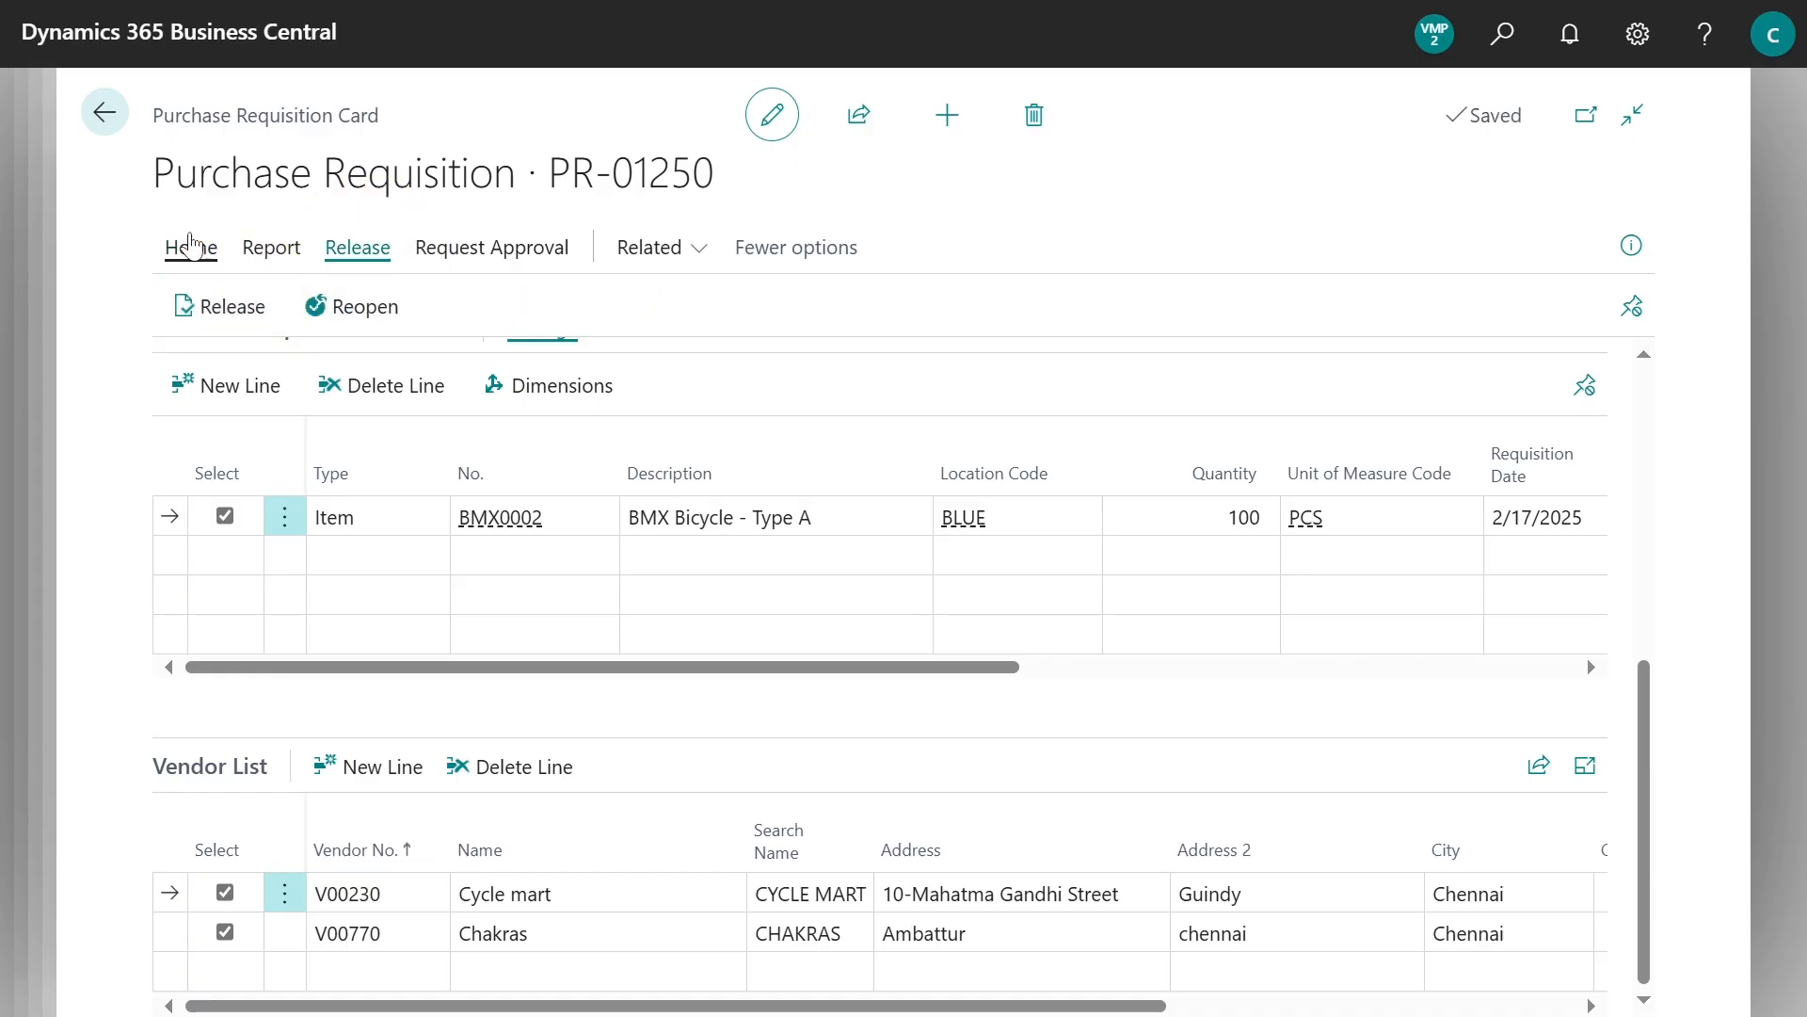
# - Deselect the vendor Chakras, leaving only Cycle mart, and make the sales order and purchase order directly from the requisition
pyautogui.click(192, 247)
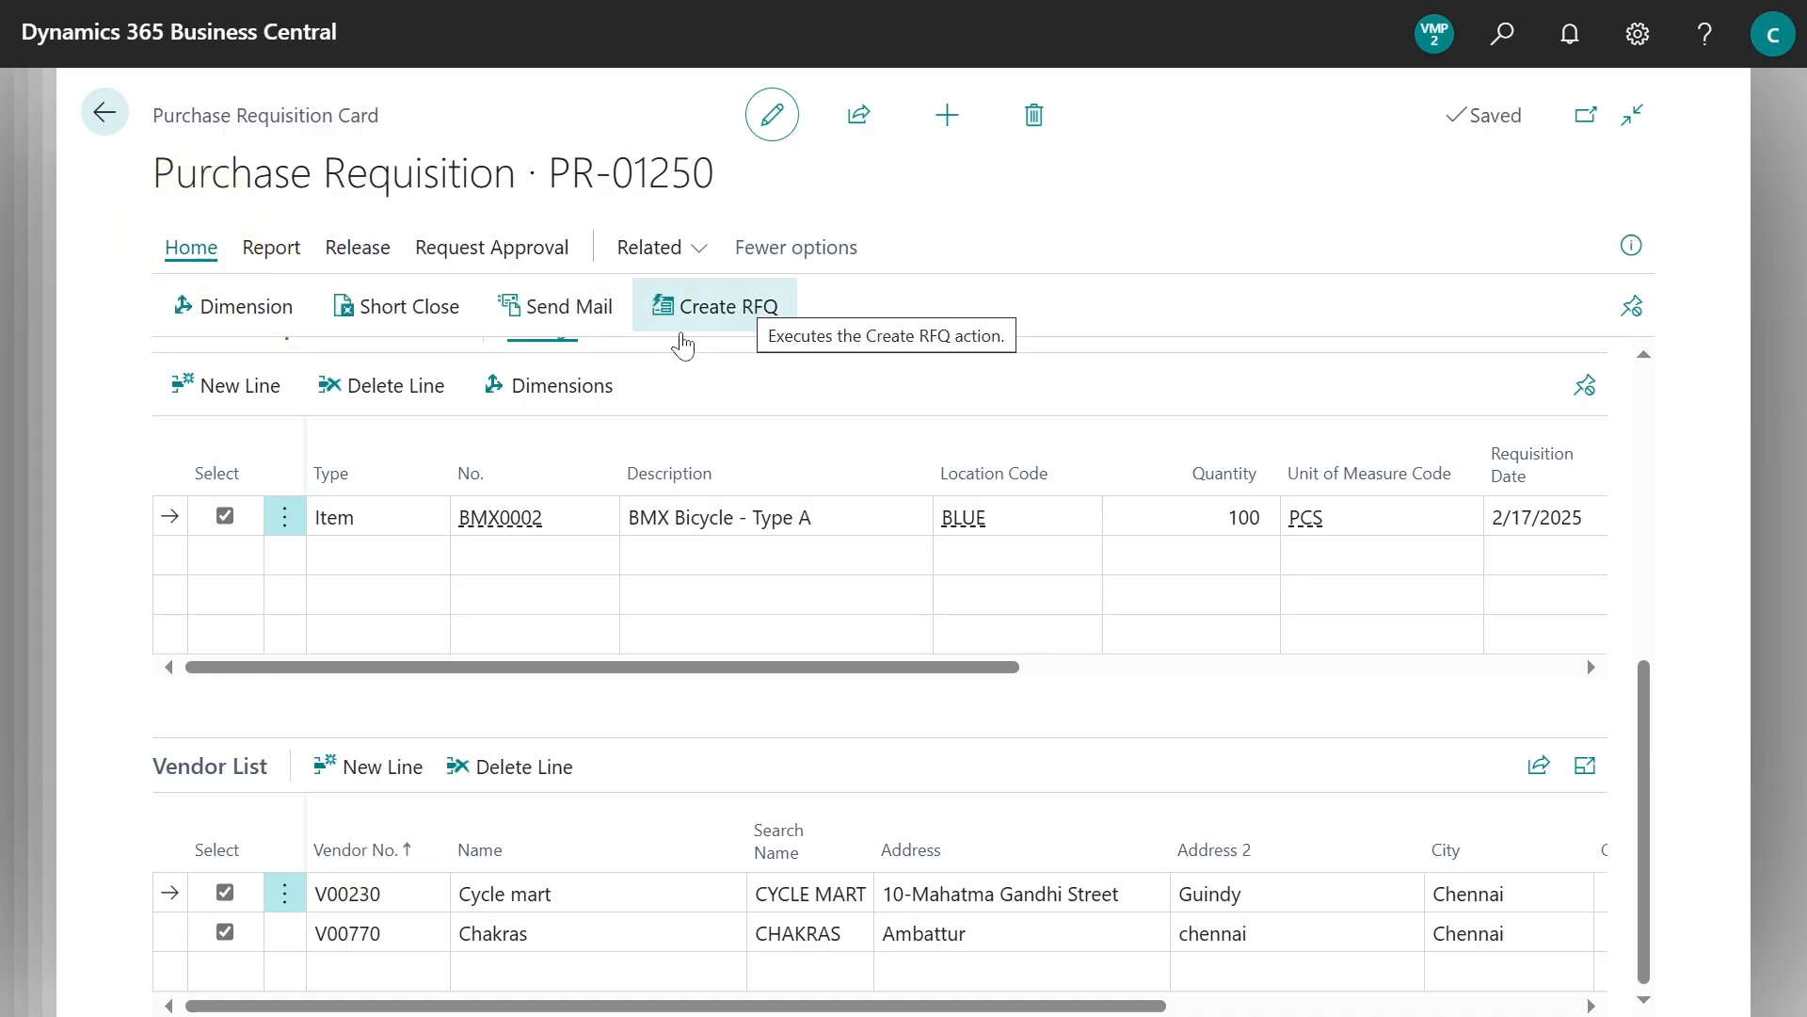
pyautogui.click(225, 932)
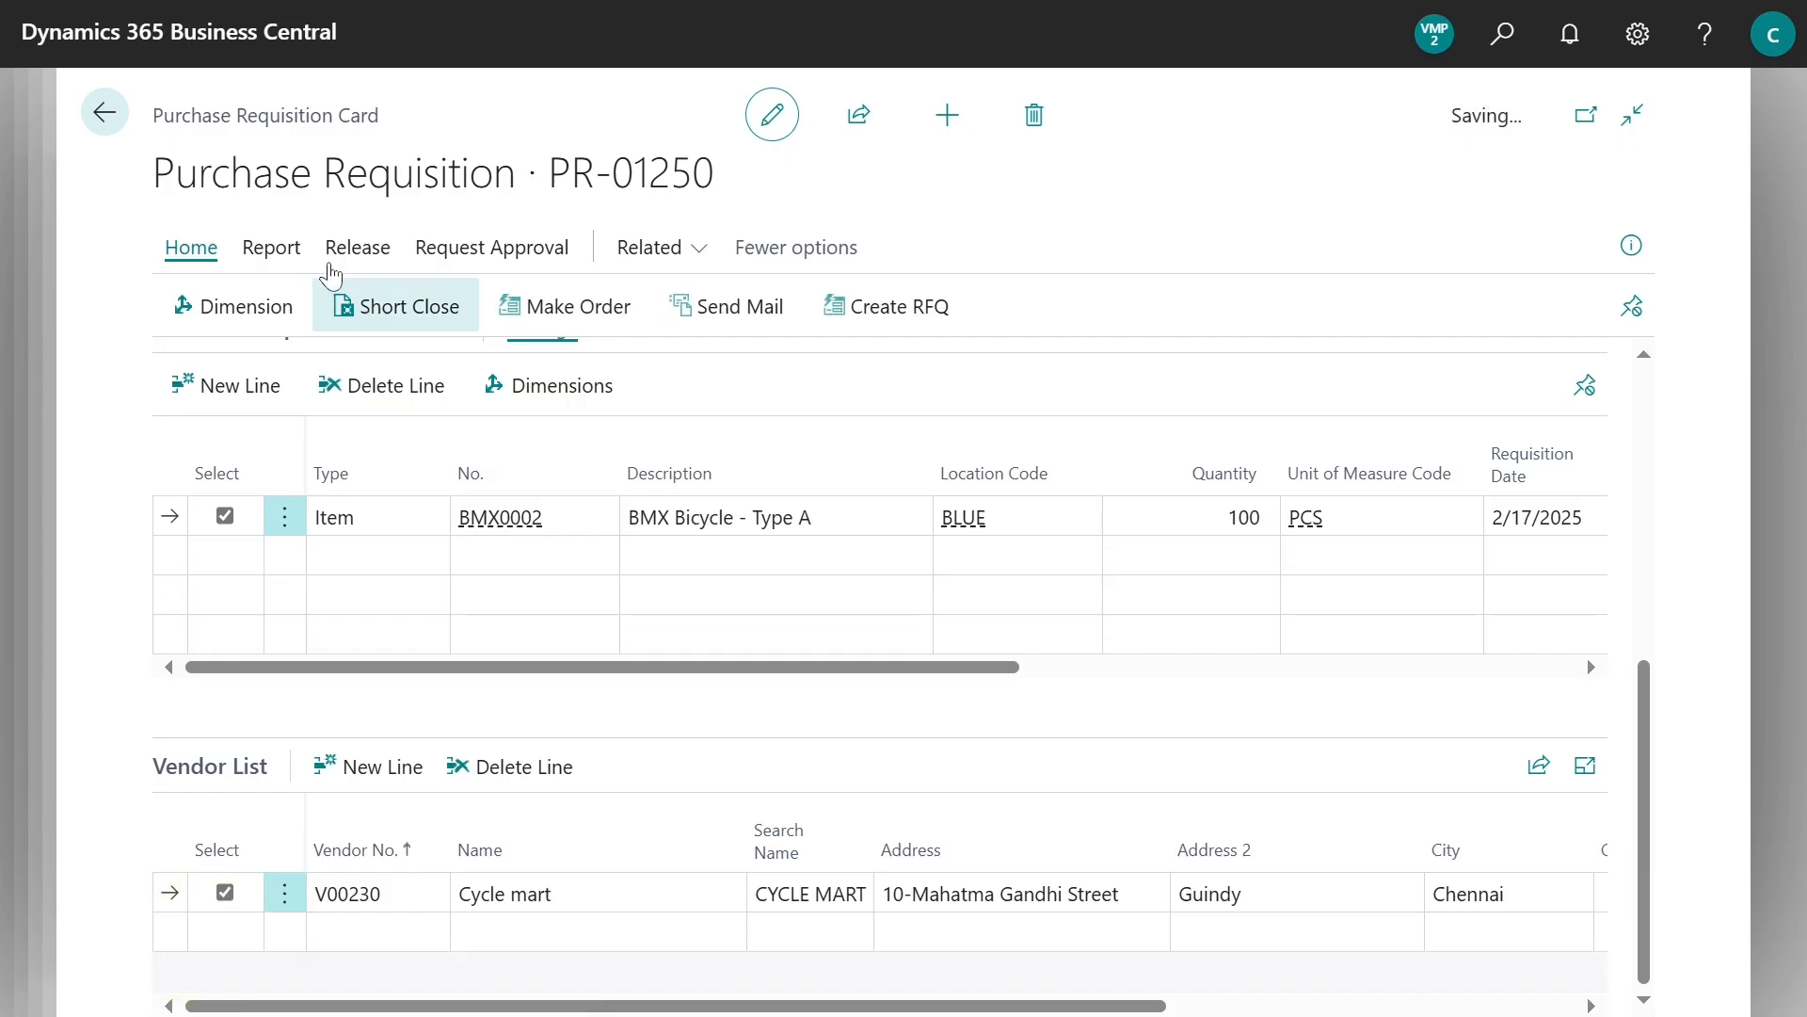
pyautogui.click(546, 306)
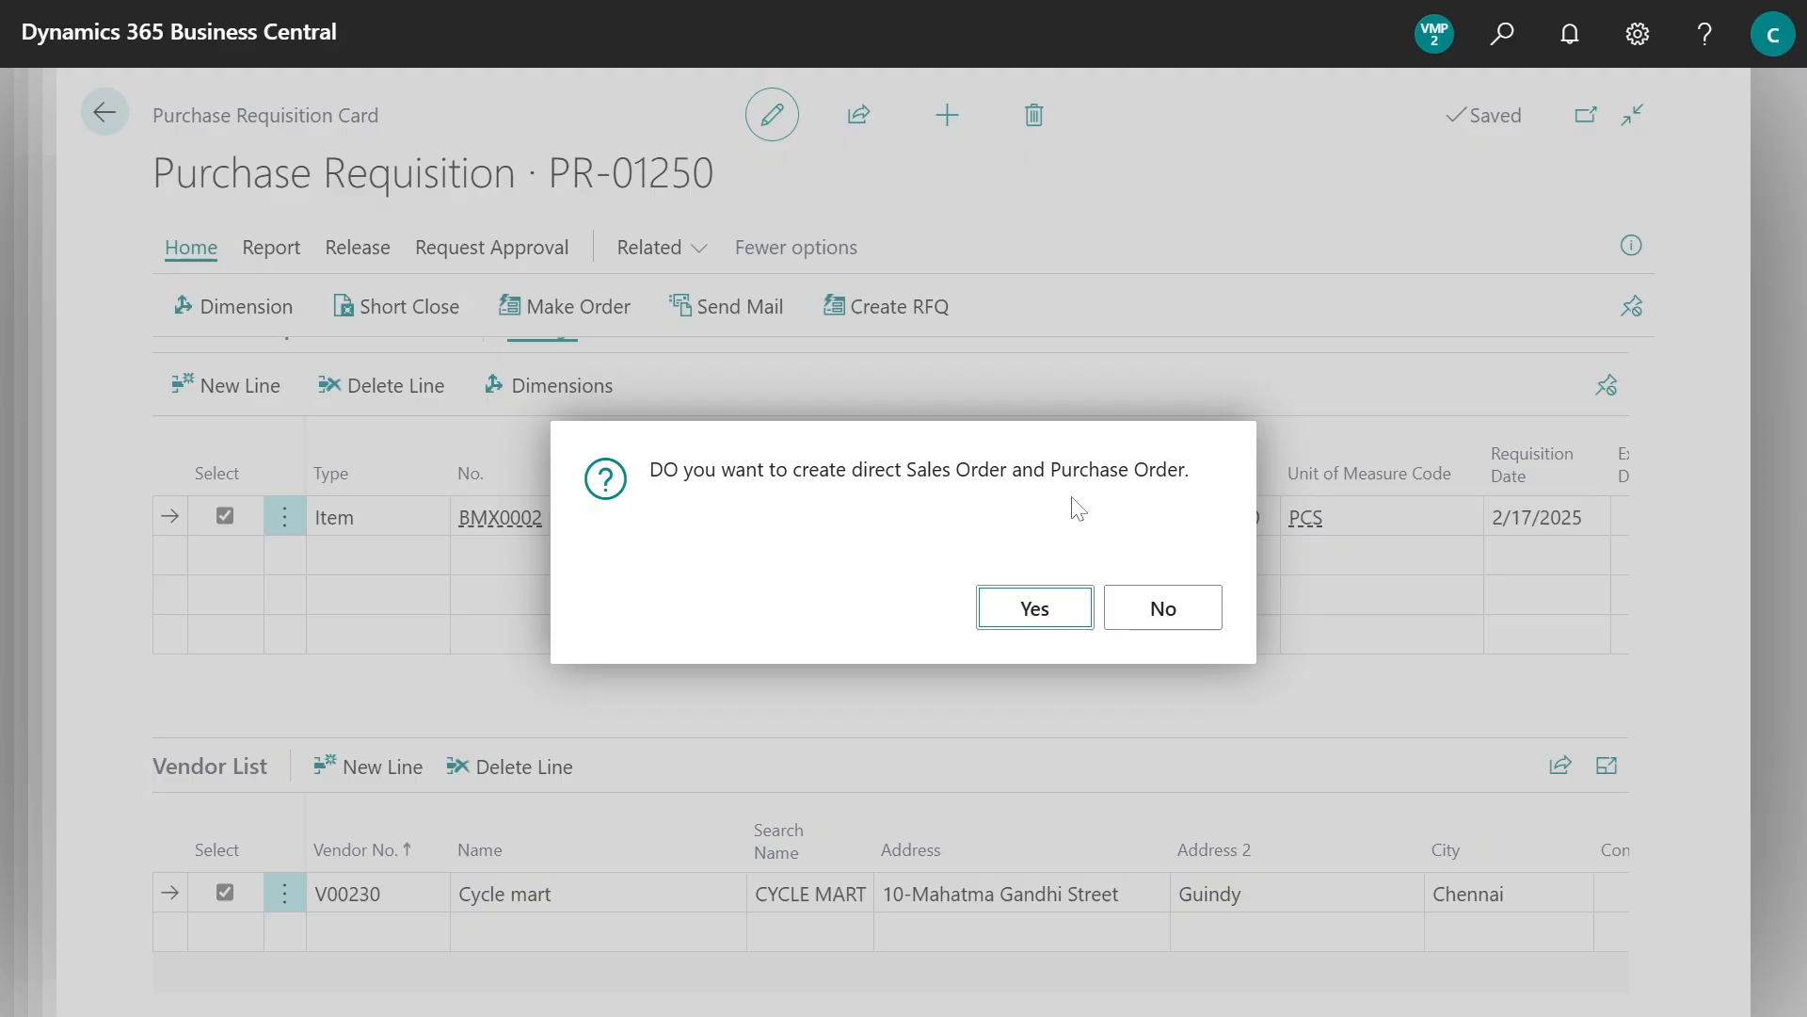
pyautogui.click(1035, 610)
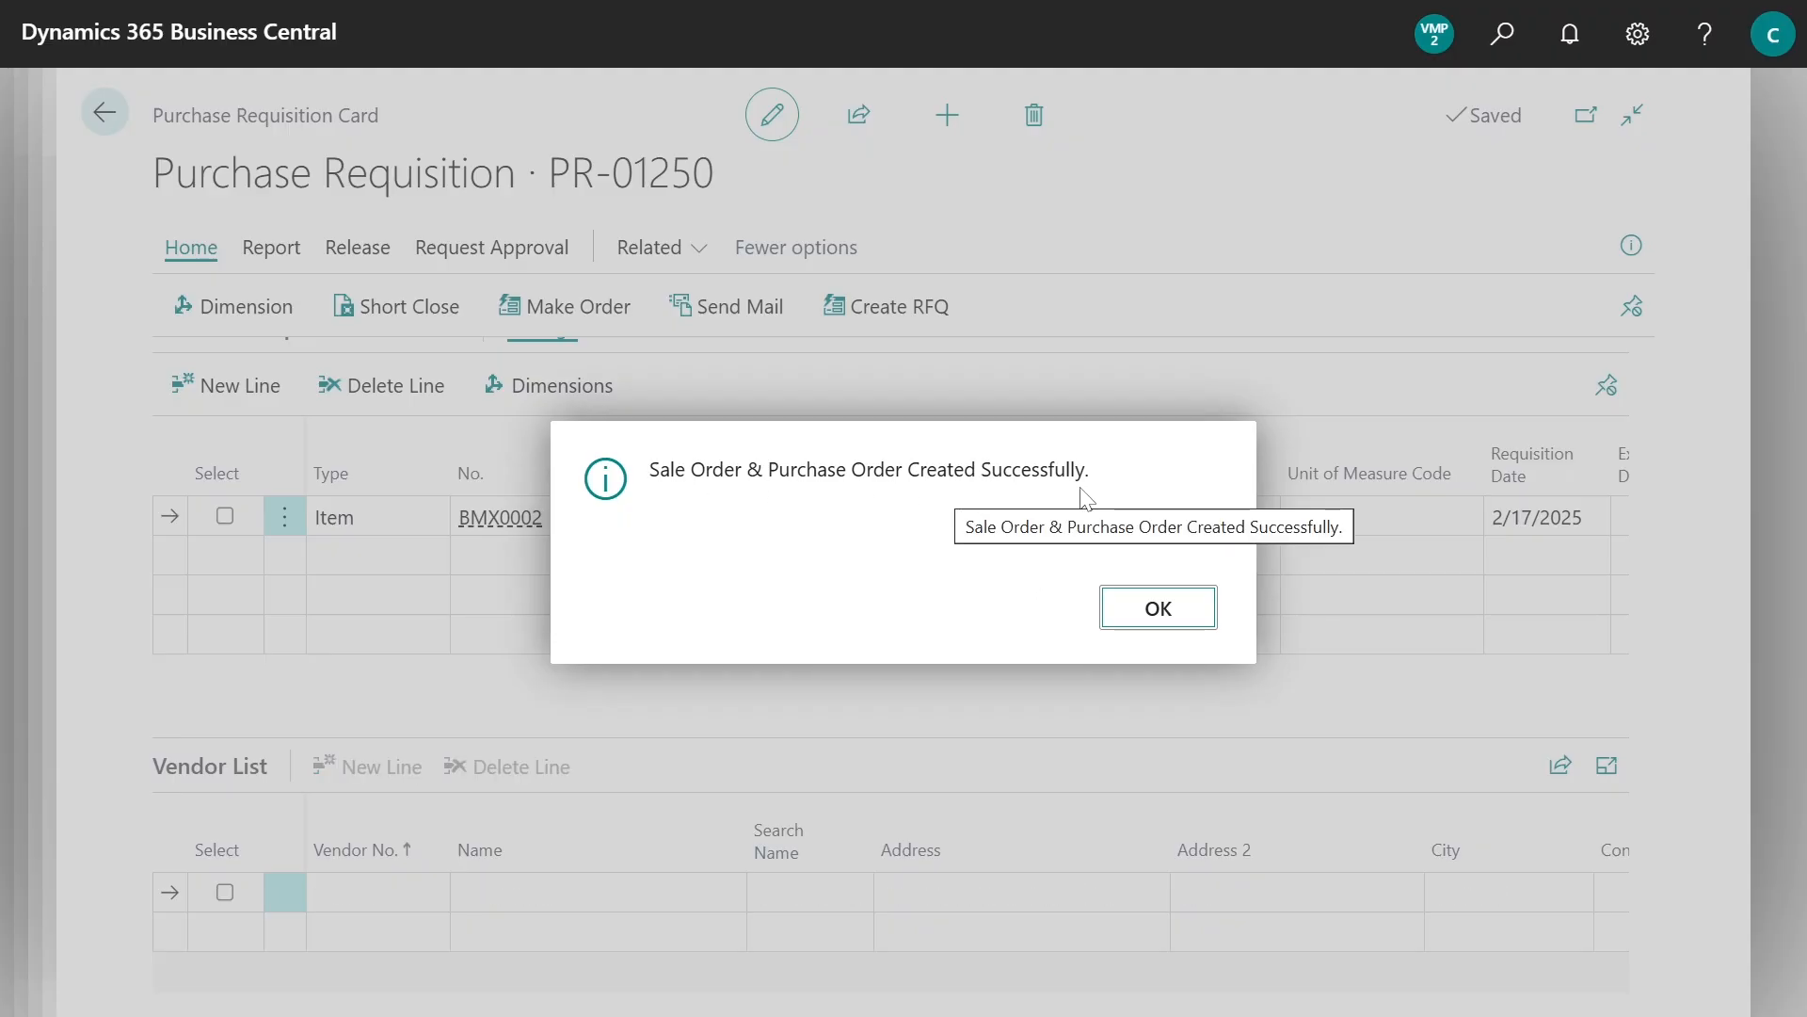
pyautogui.click(1137, 624)
# - Return to the Purchase Requisition List, search for requisition PR-01220 and open it
pyautogui.click(1504, 40)
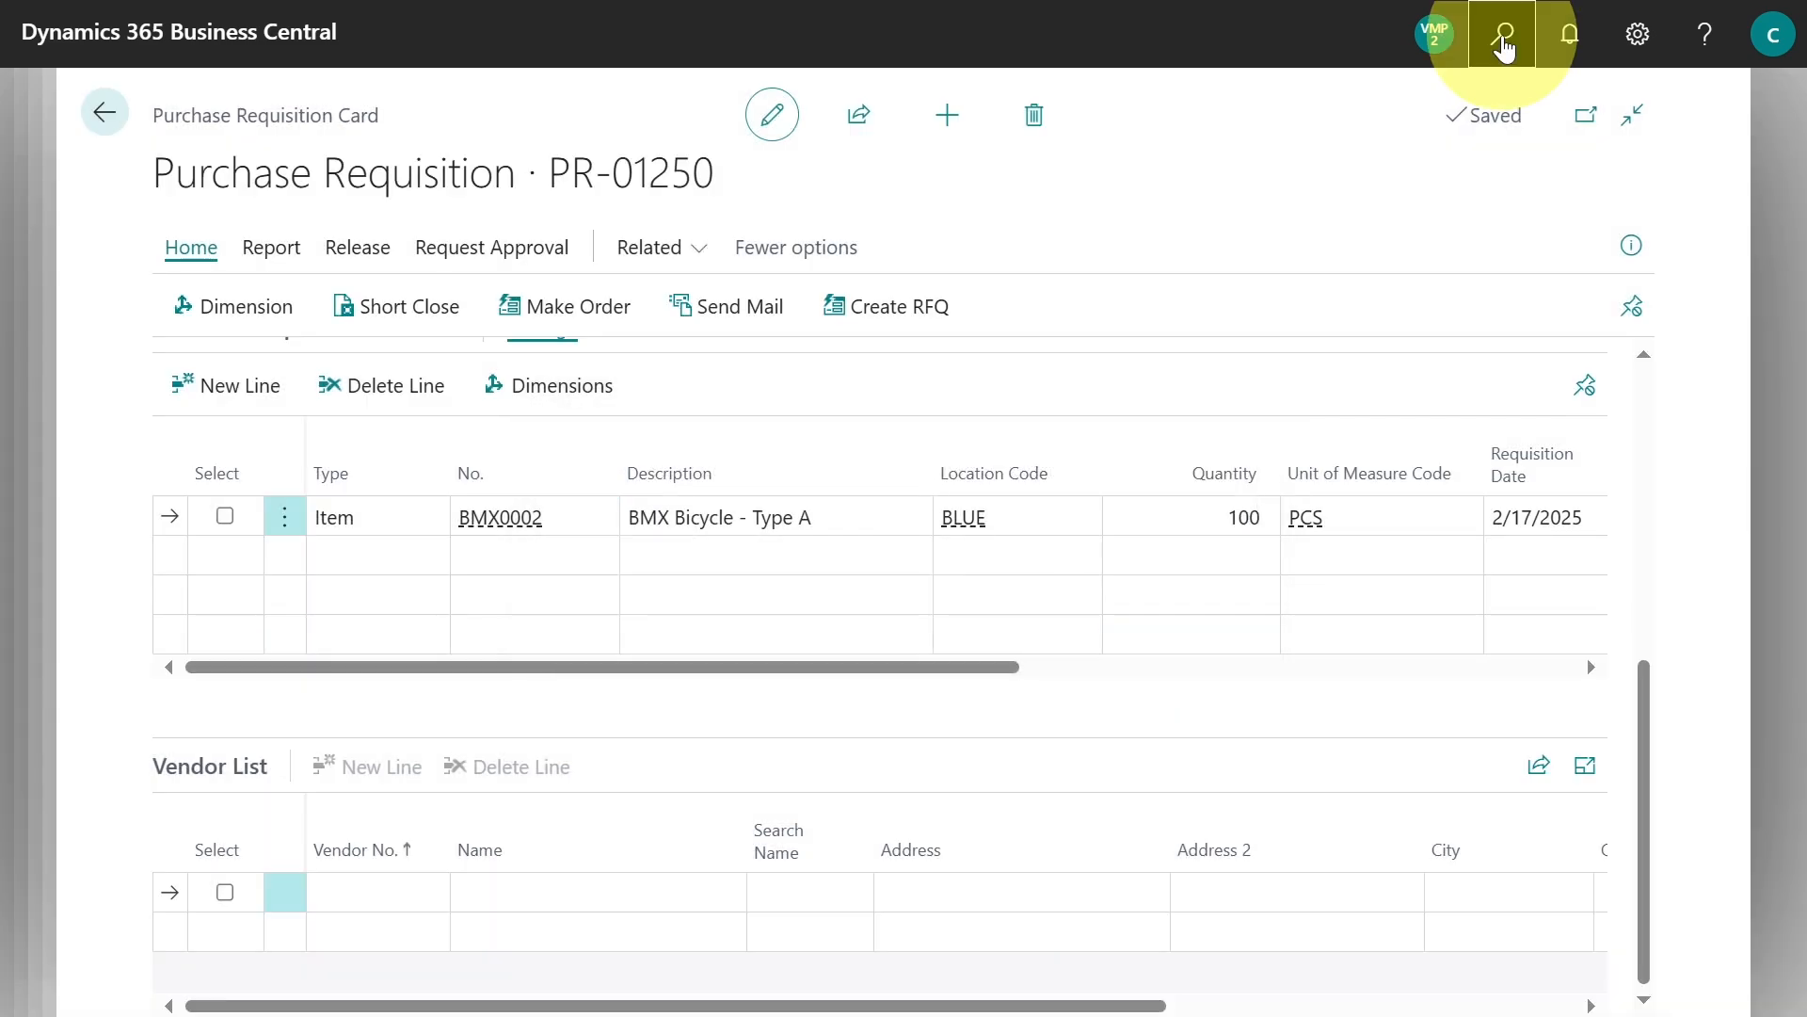
pyautogui.write('pu')
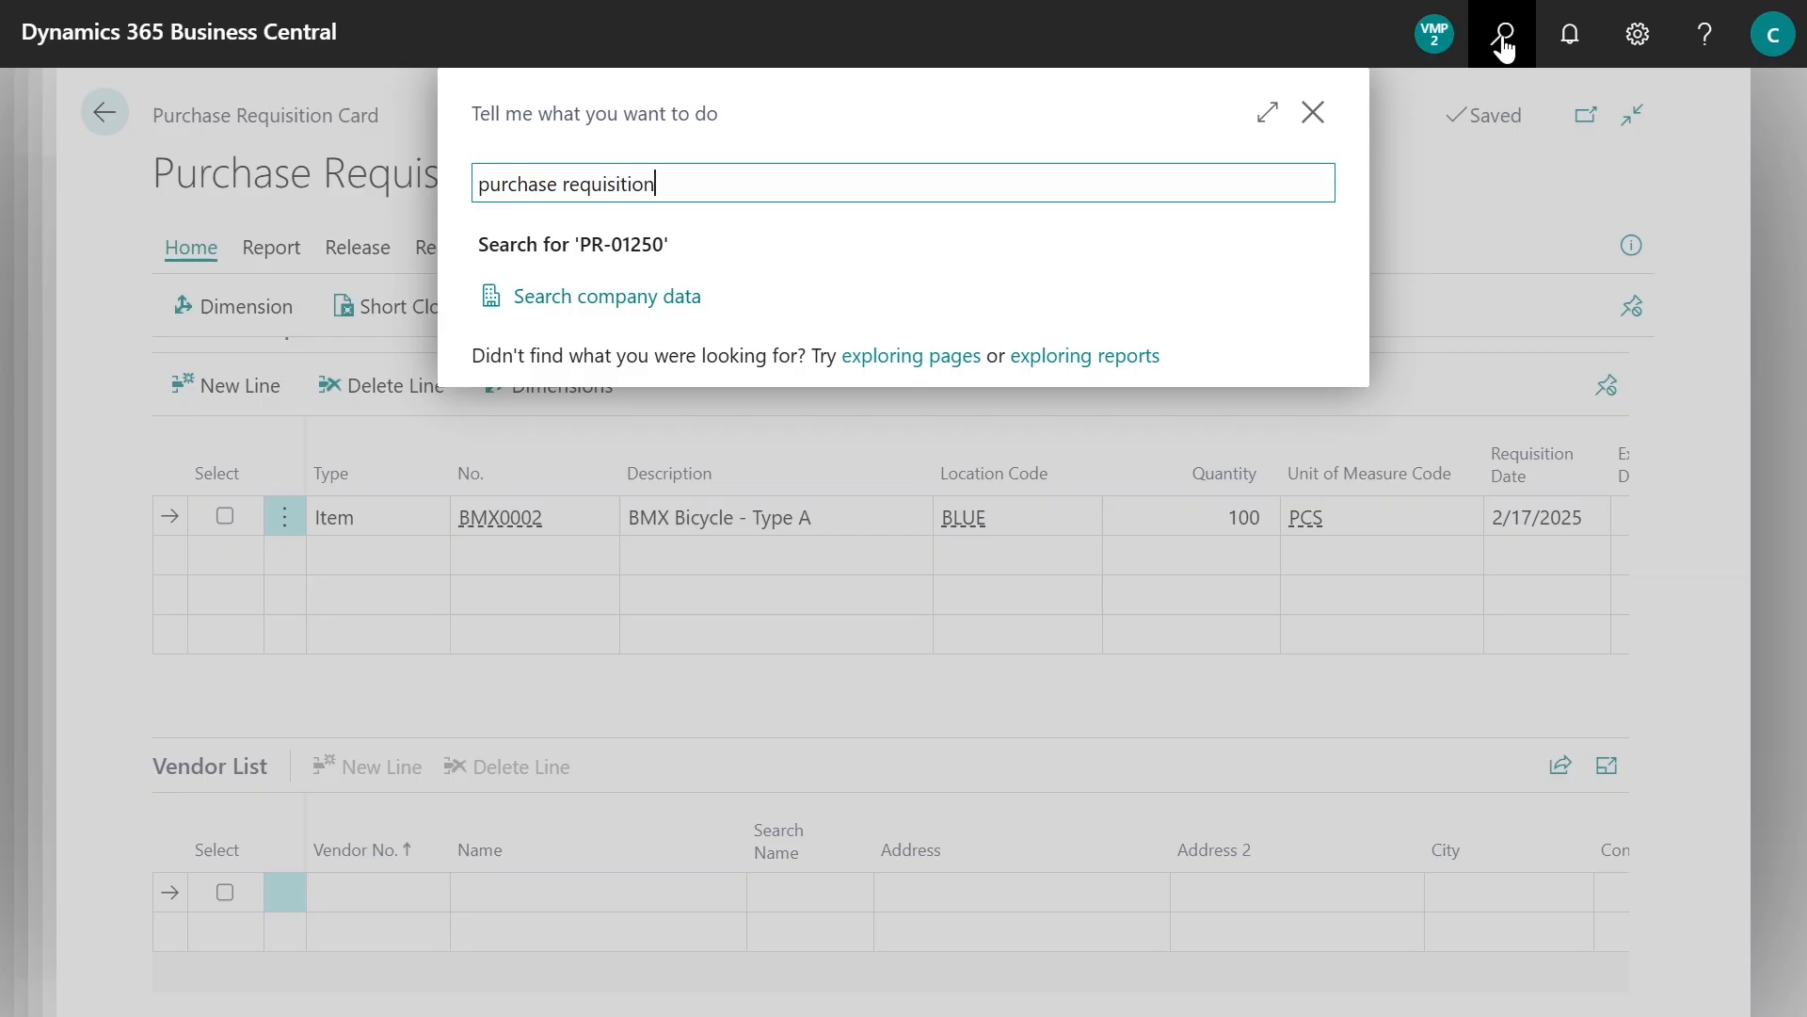
pyautogui.write('rchase requisition')
pyautogui.click(738, 320)
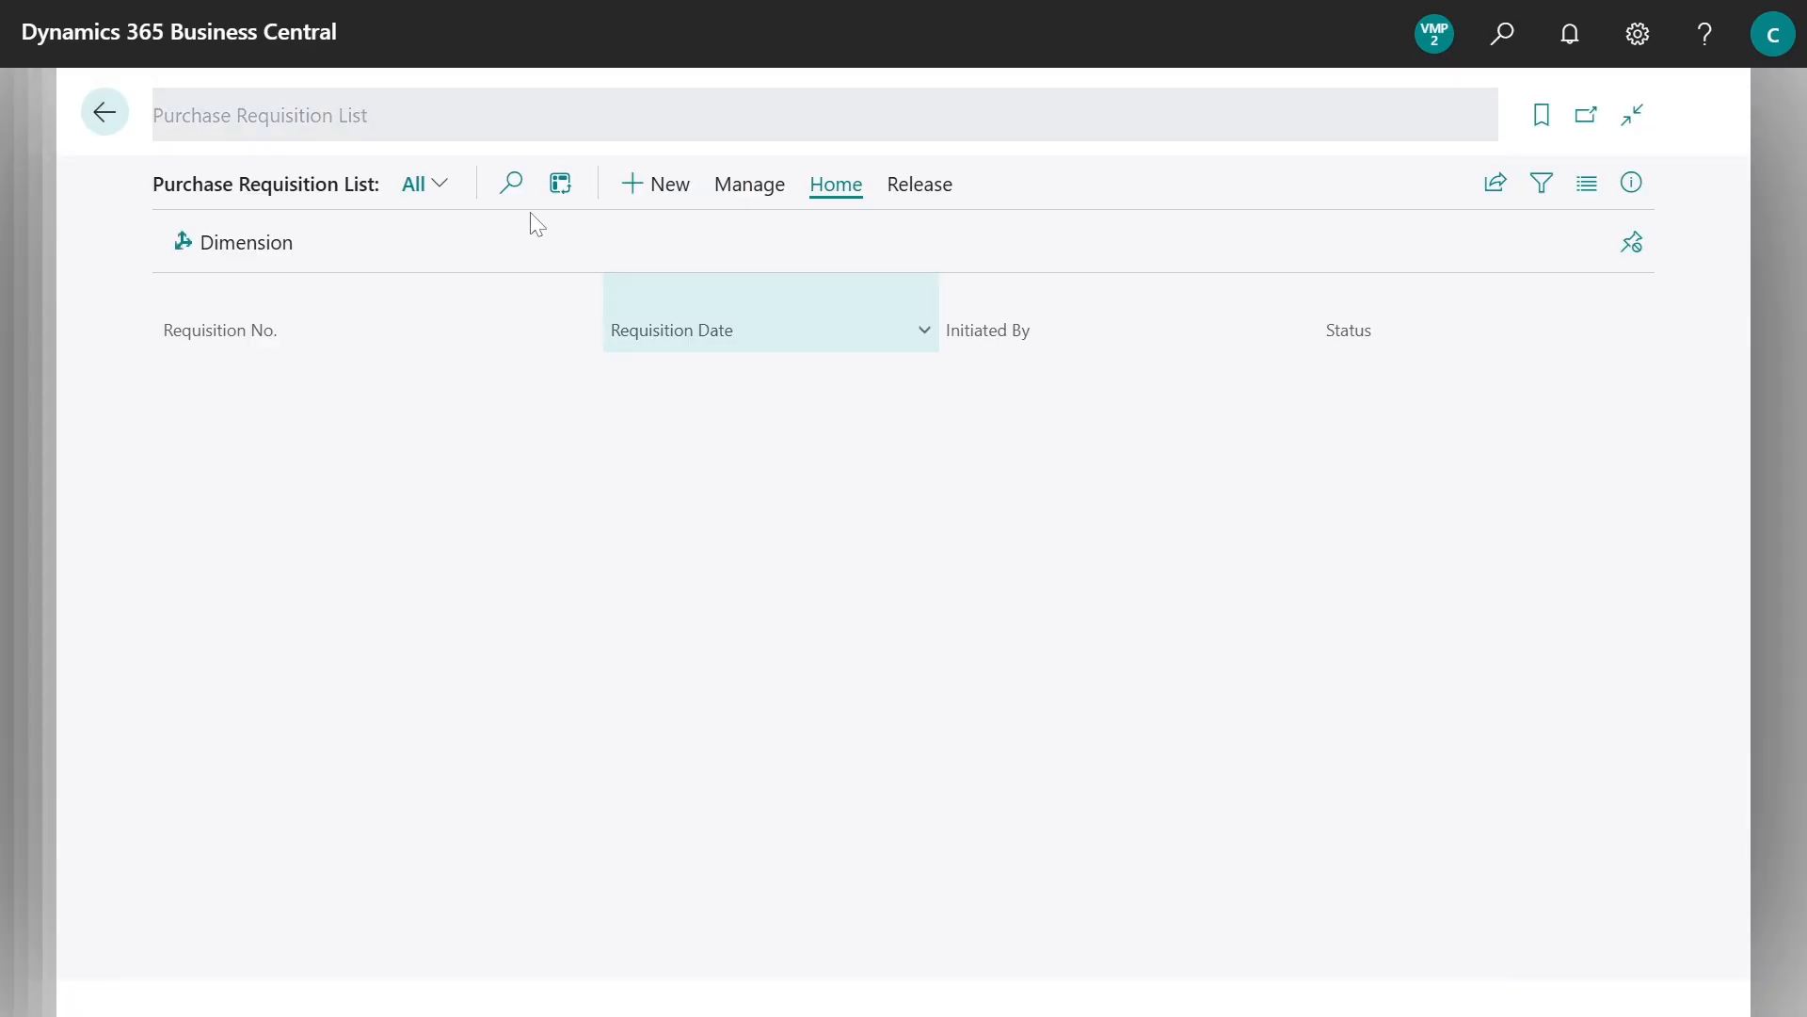
pyautogui.click(507, 191)
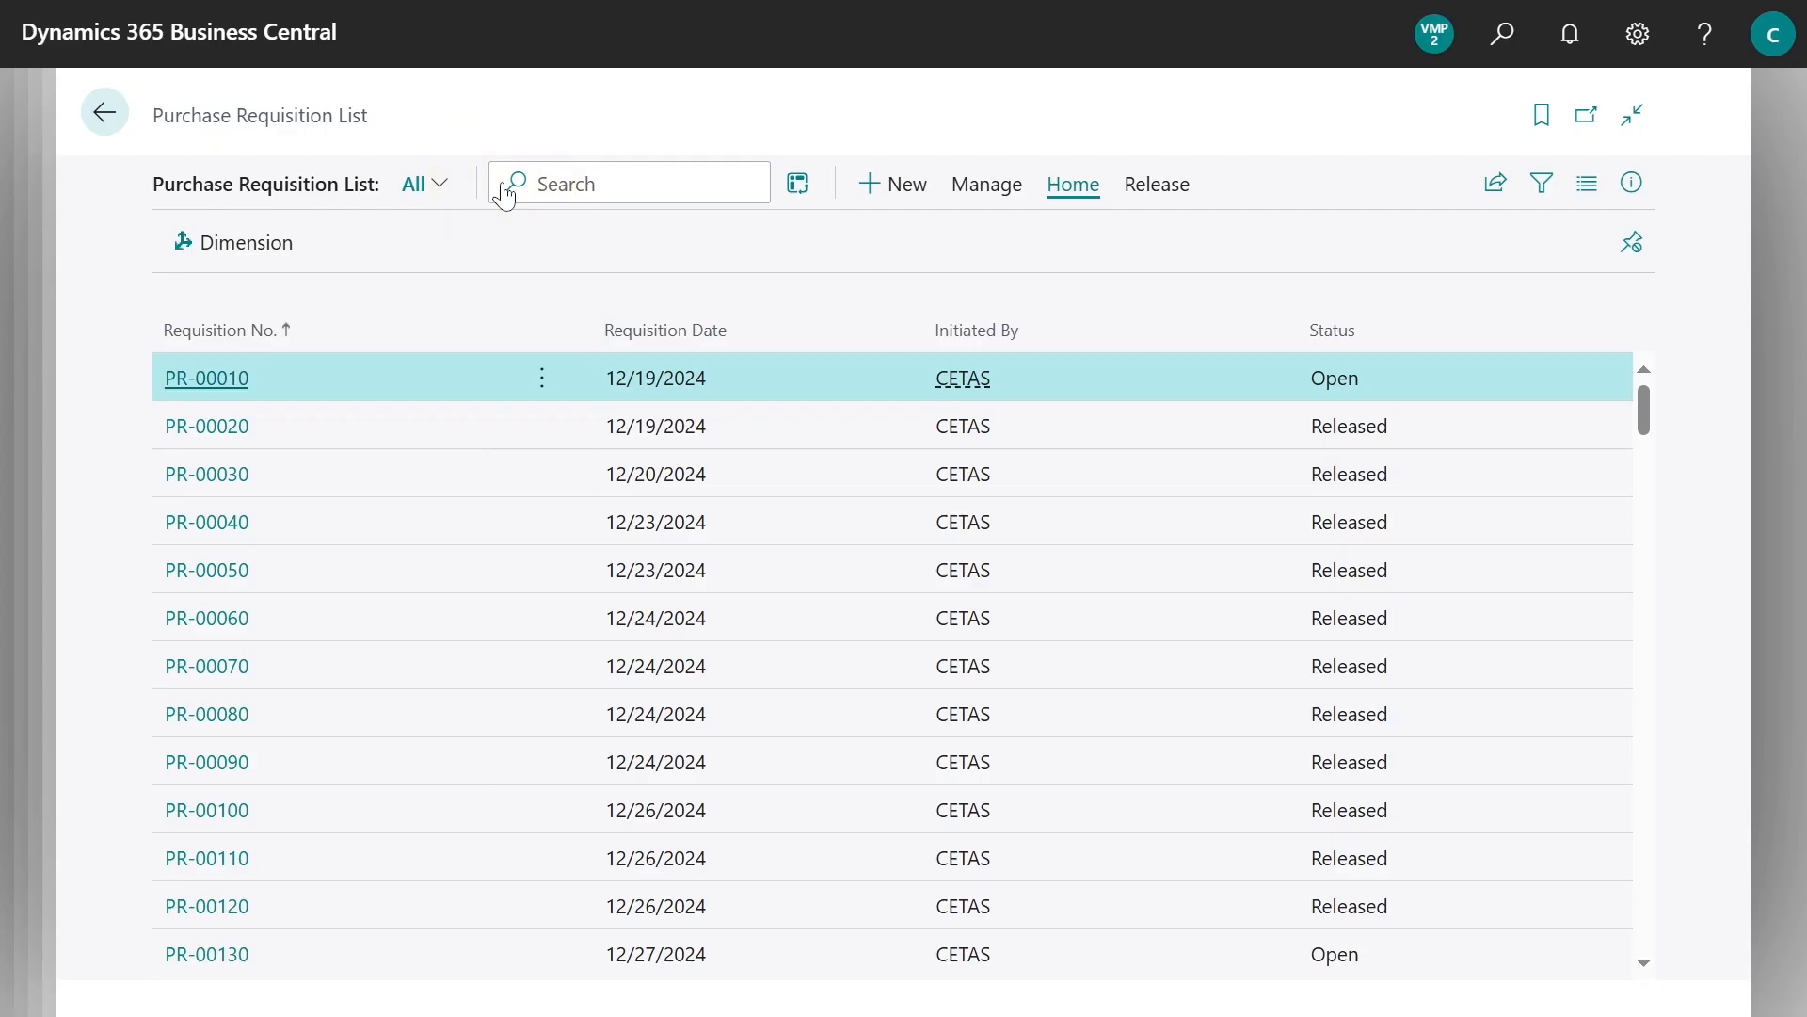
pyautogui.write('pr-01220')
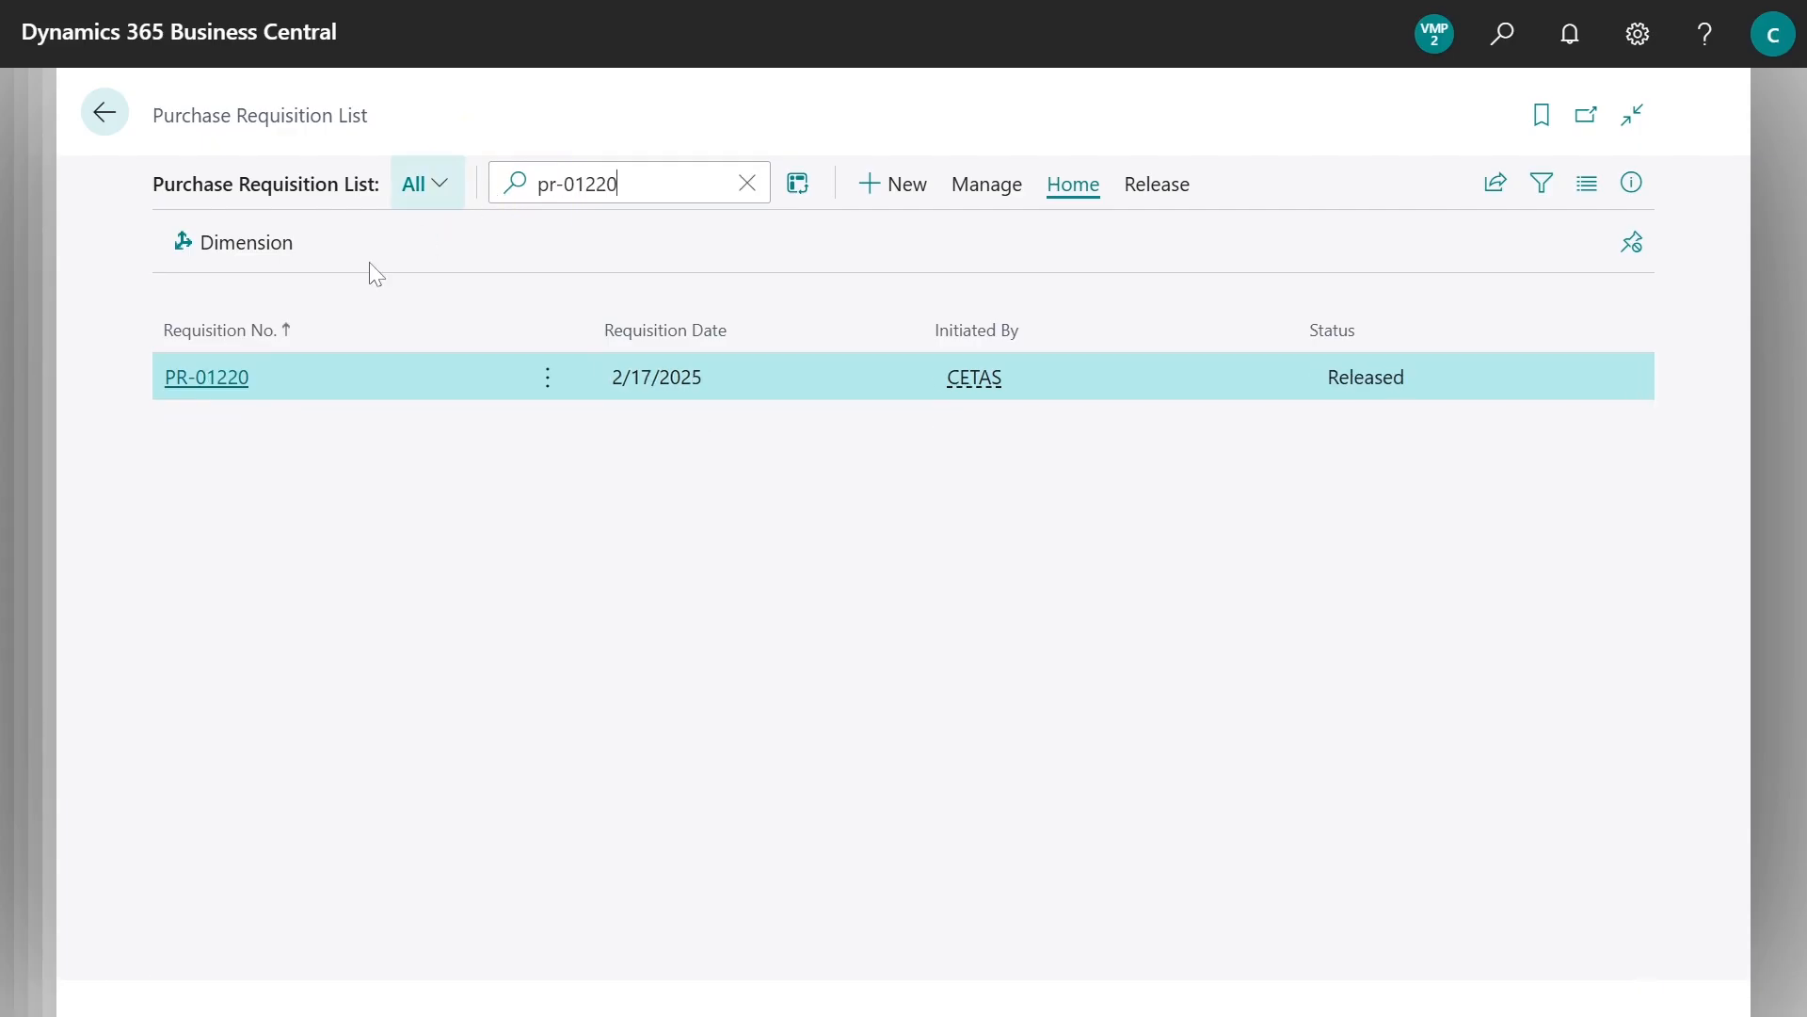
pyautogui.click(219, 380)
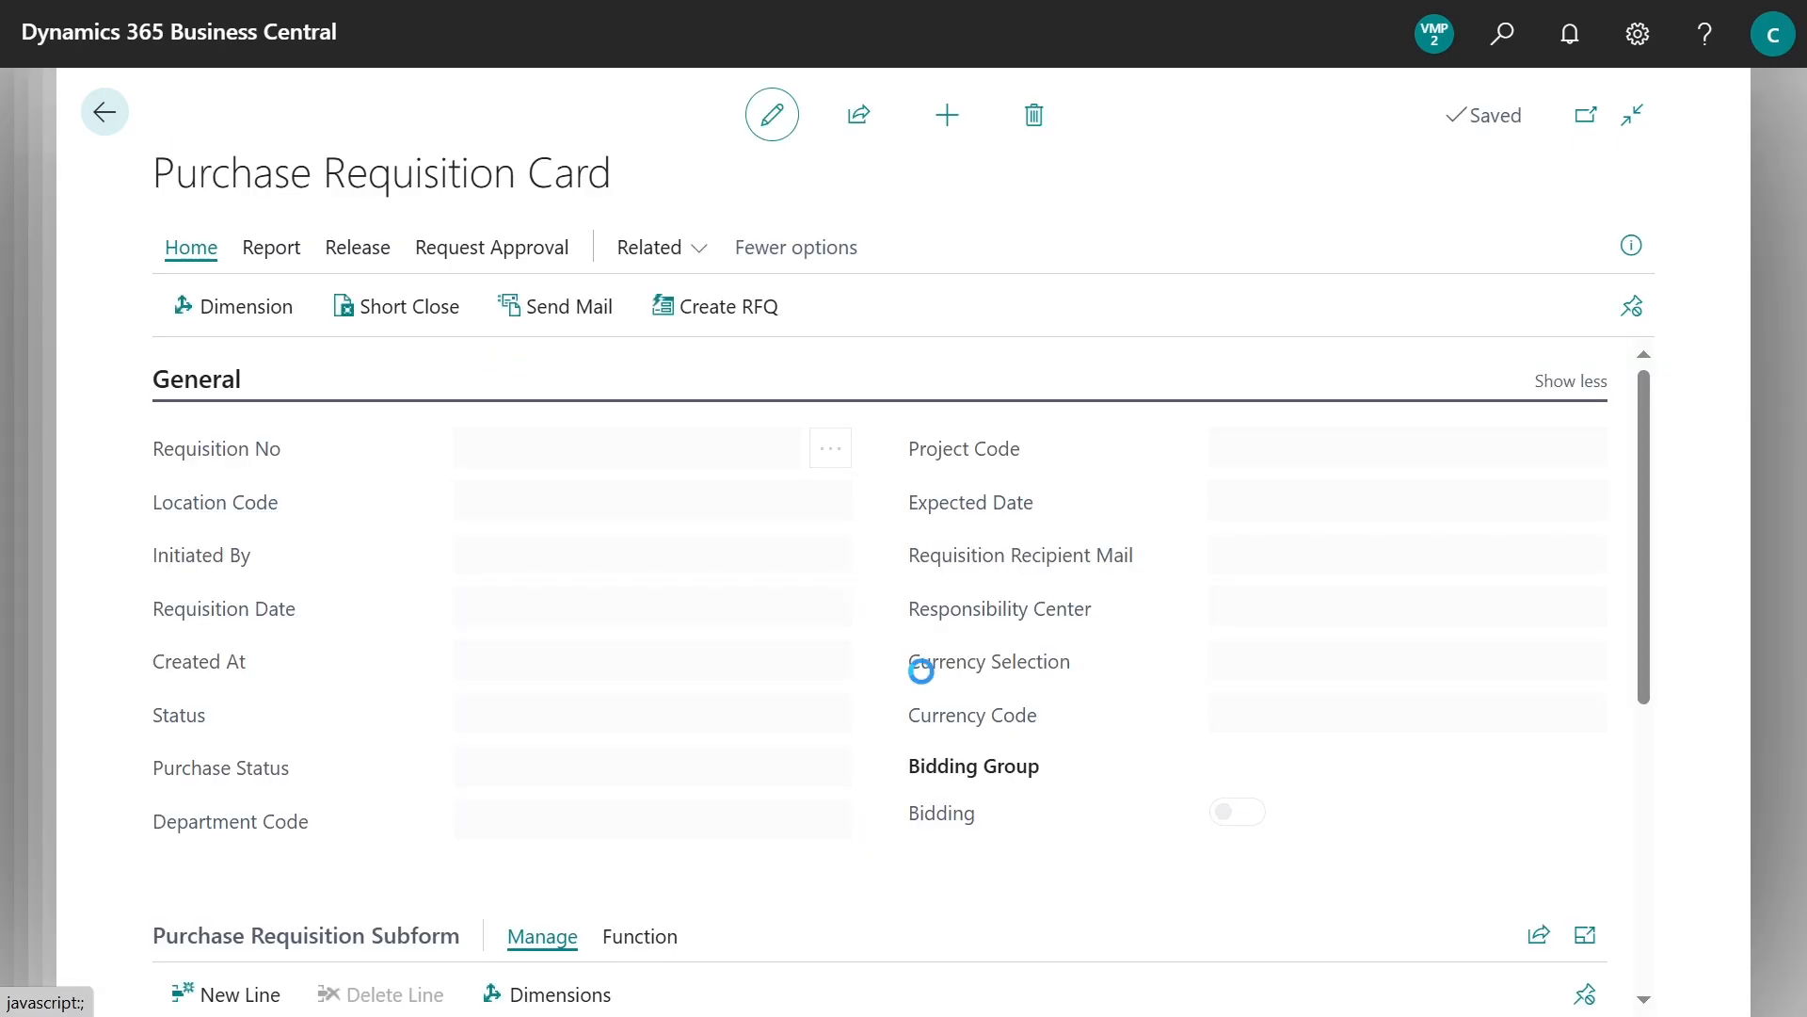
# - Select the BMX0002 item line in requisition PR-01220, keeping both vendors selected, and release the requisition
pyautogui.scroll(-6, 878, 754)
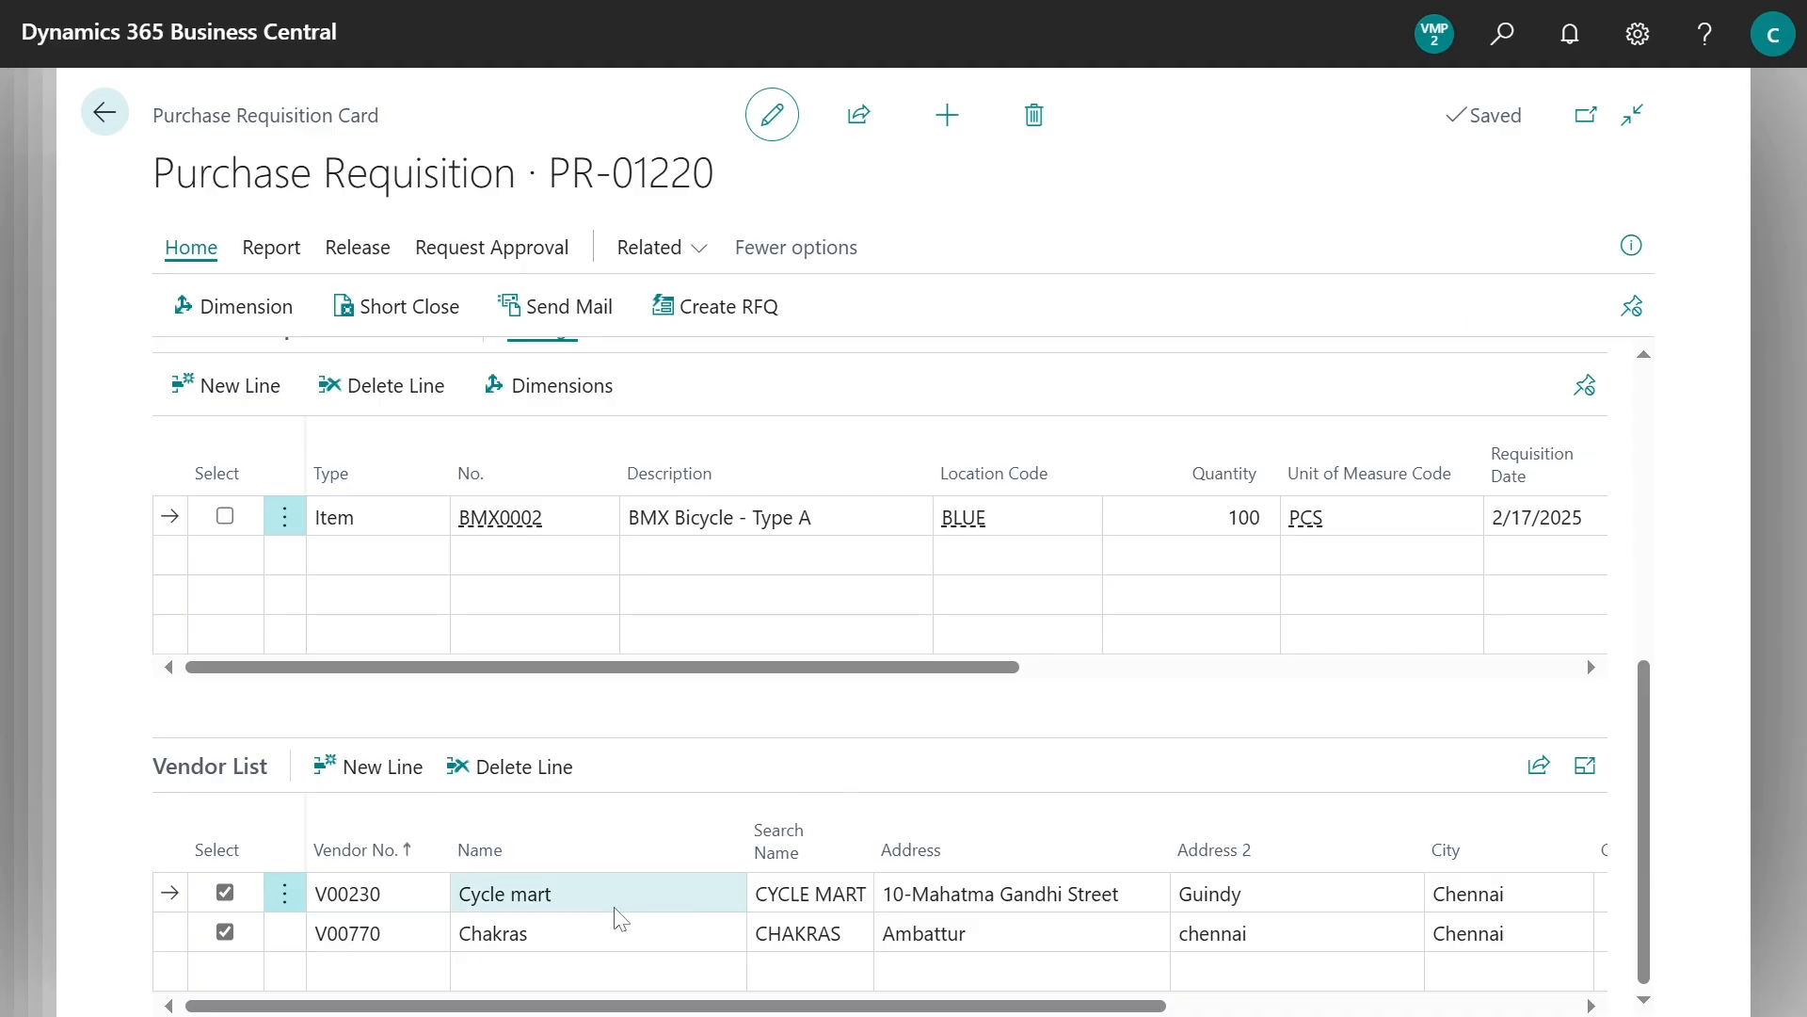
pyautogui.click(225, 527)
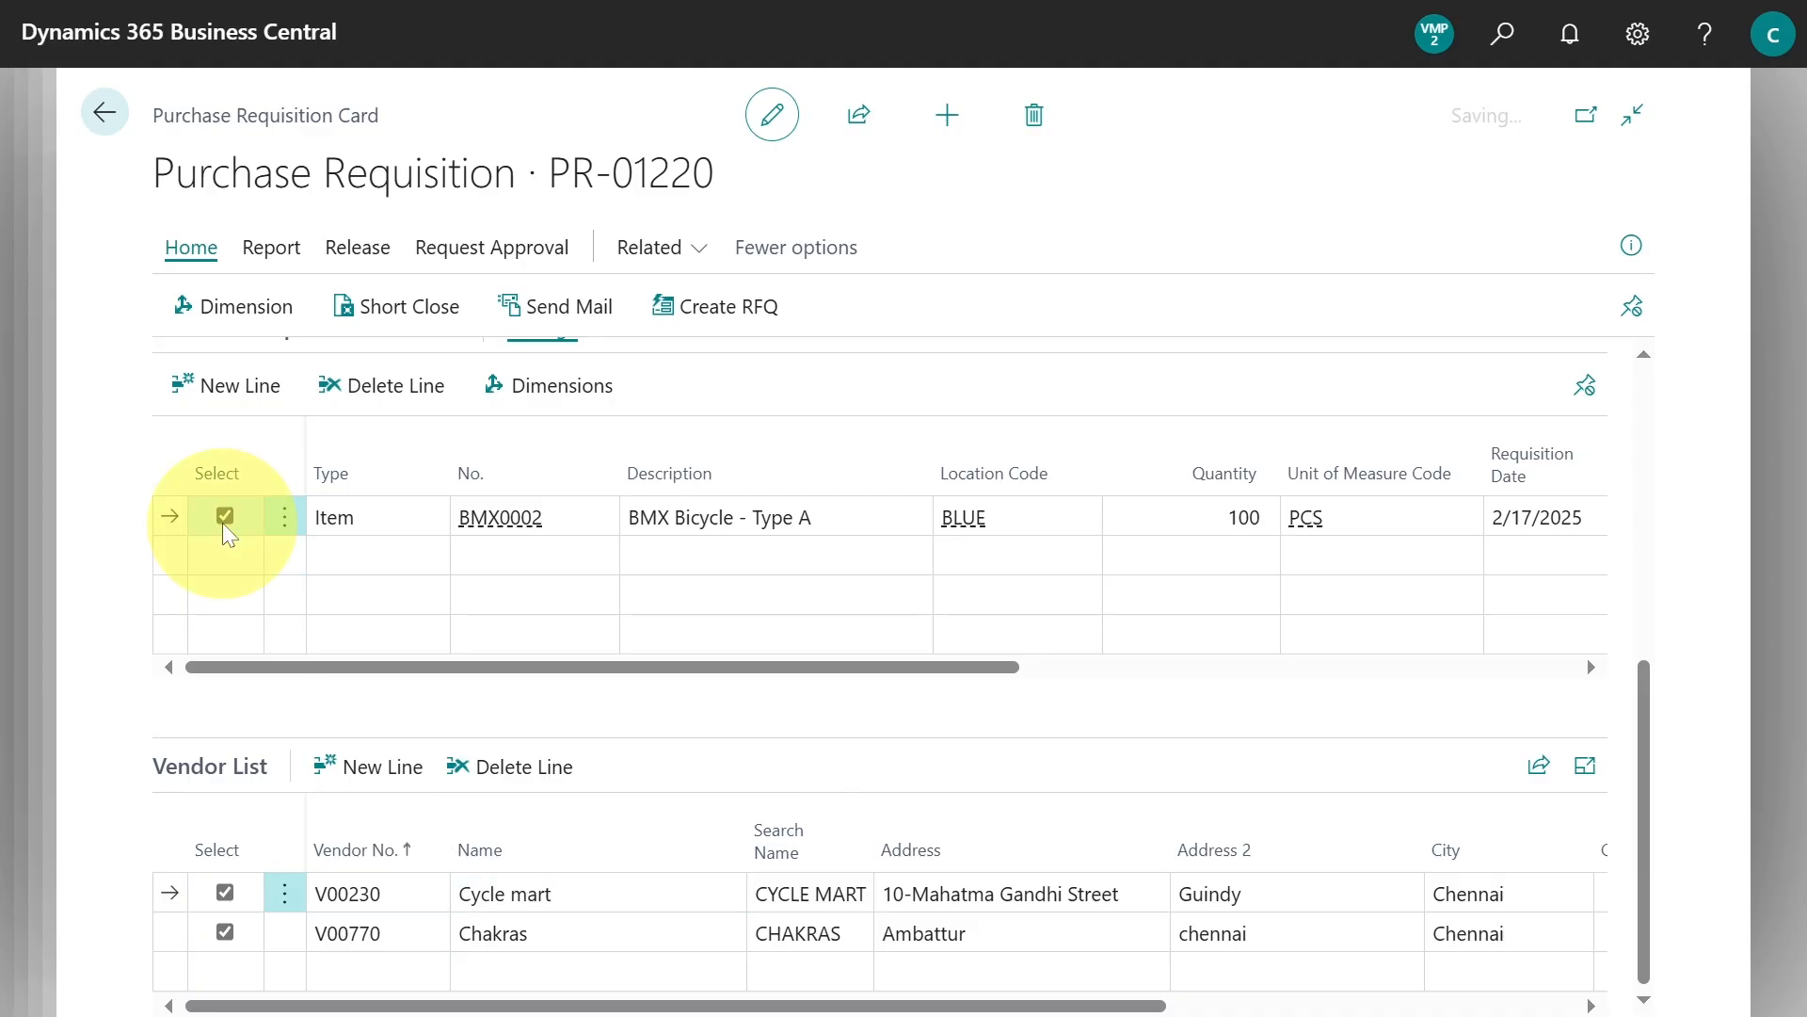
pyautogui.click(340, 250)
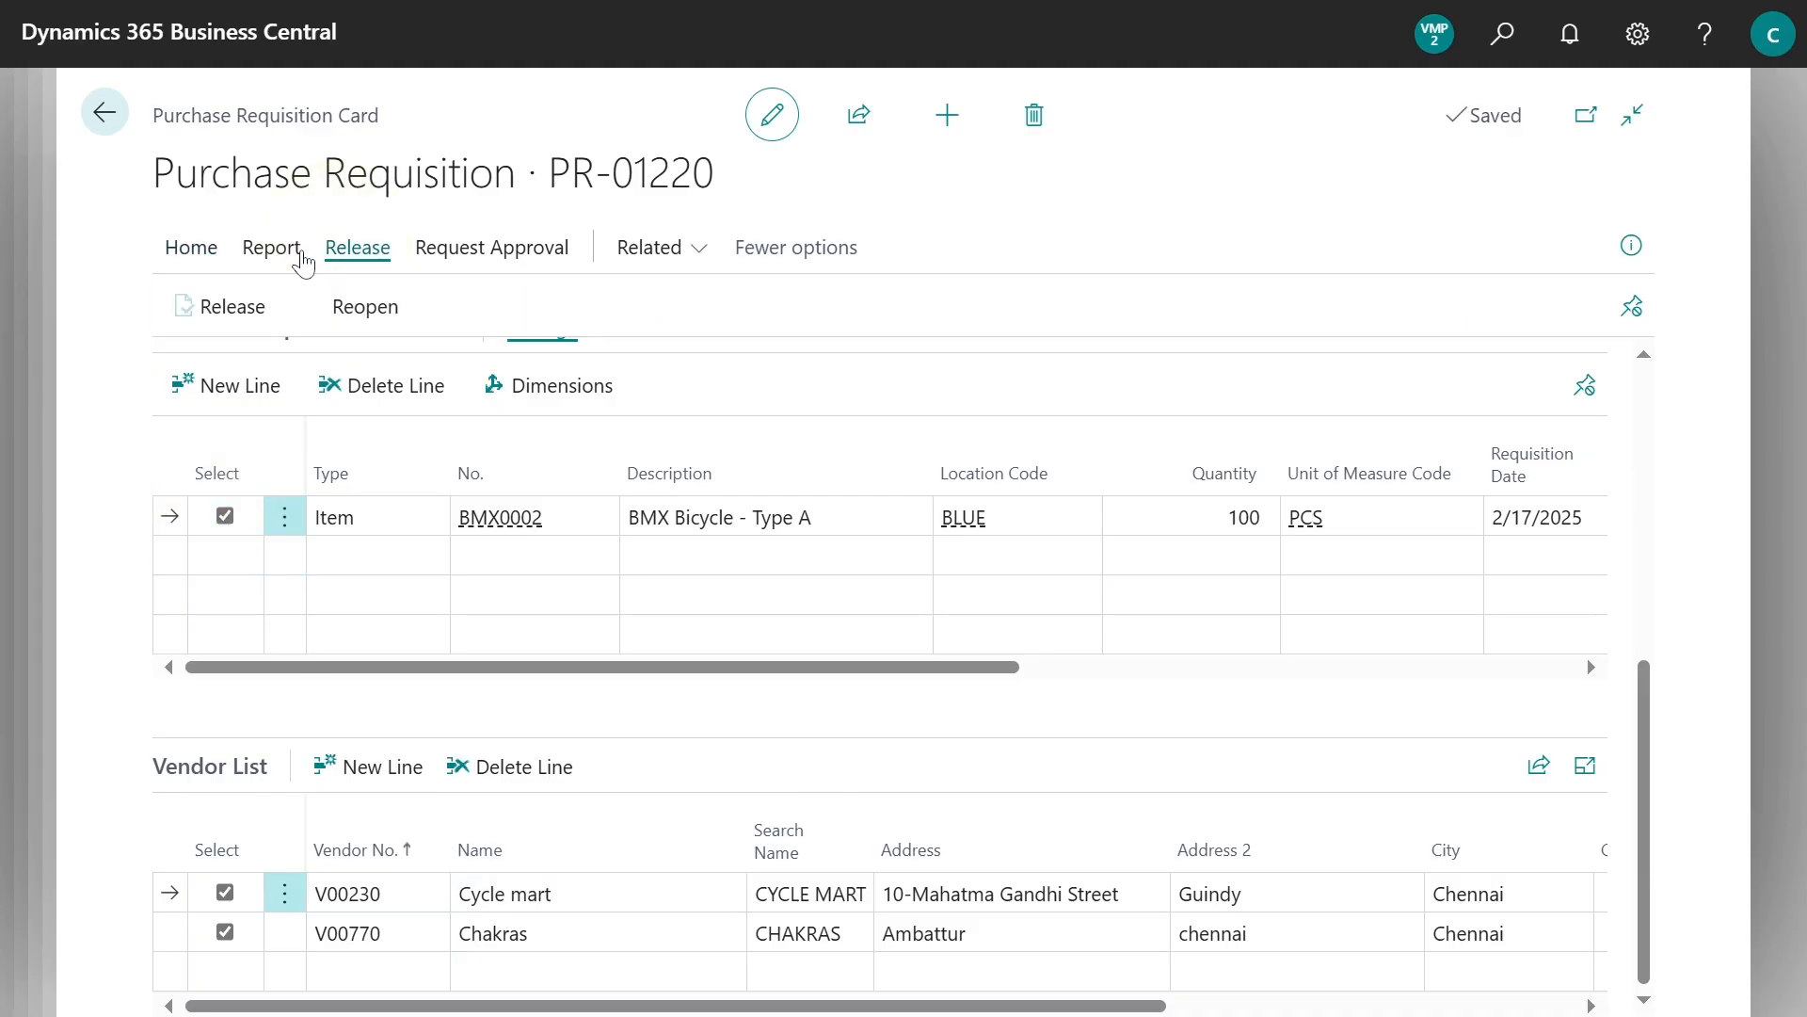
pyautogui.click(218, 307)
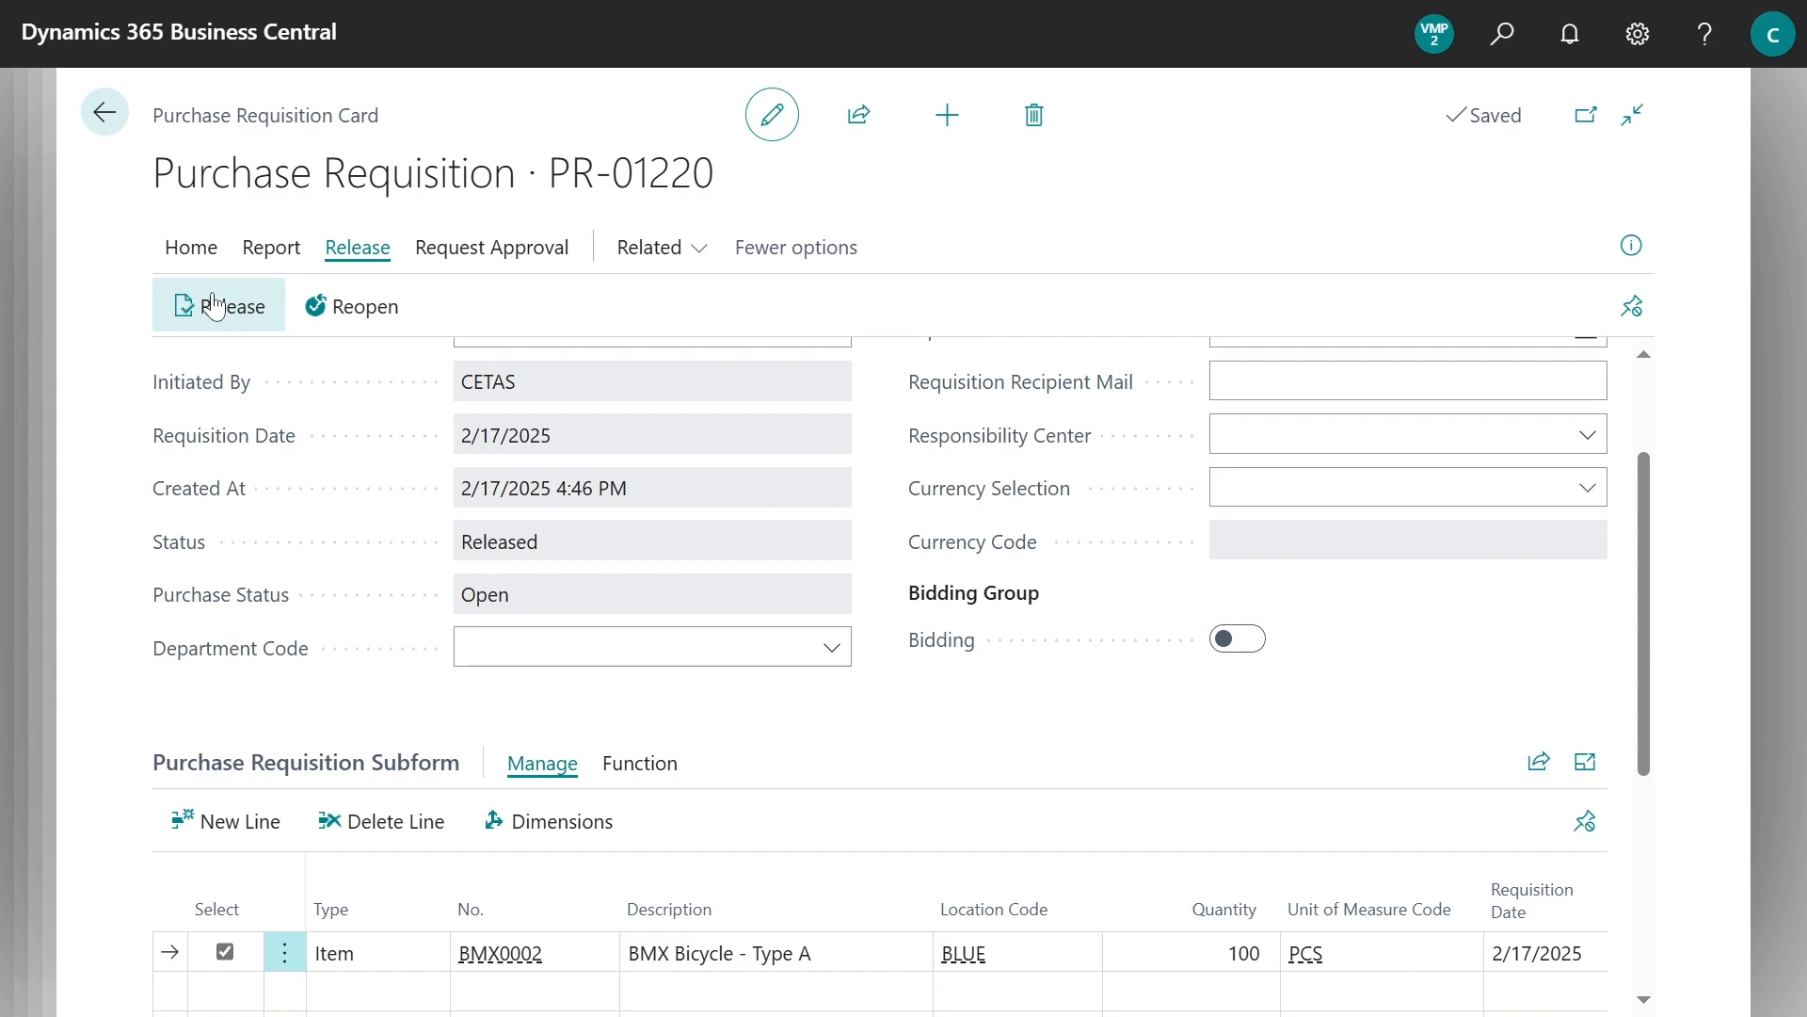
pyautogui.click(191, 249)
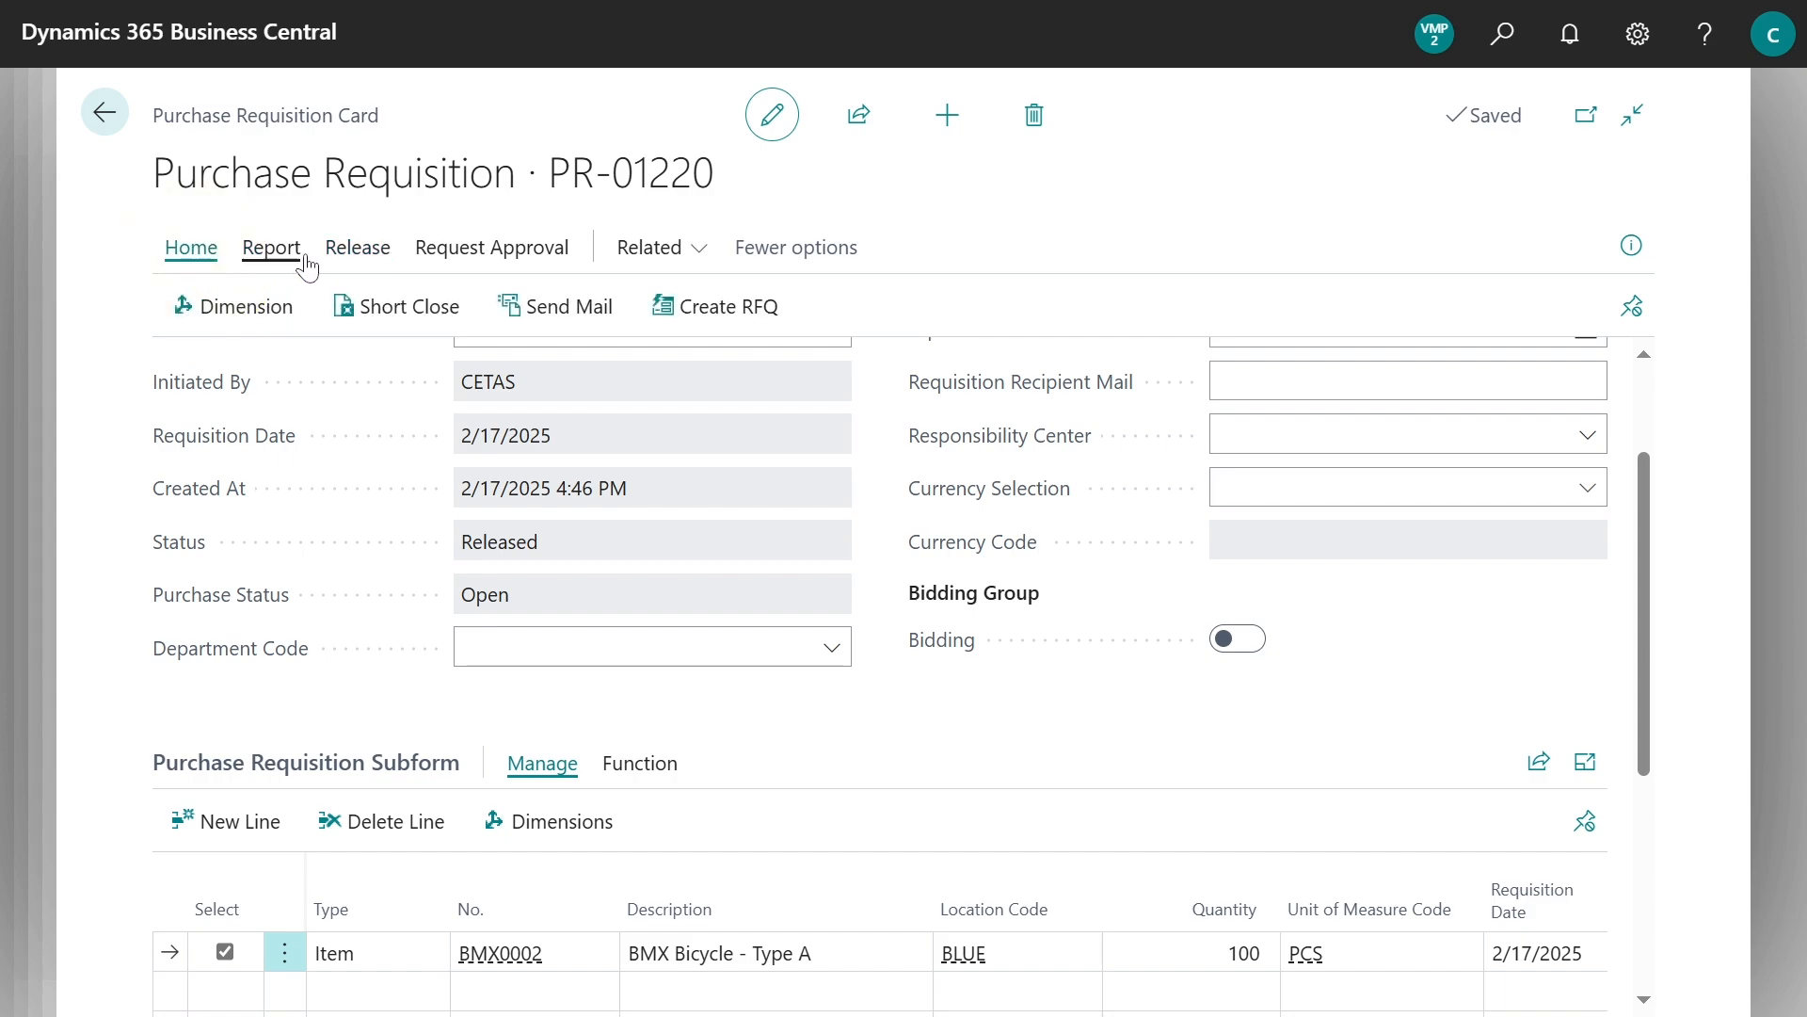
# - Create the RFQ from requisition PR-01220, and search for and open the Quote Comparison page
pyautogui.click(706, 320)
pyautogui.click(1503, 36)
pyautogui.write('quo')
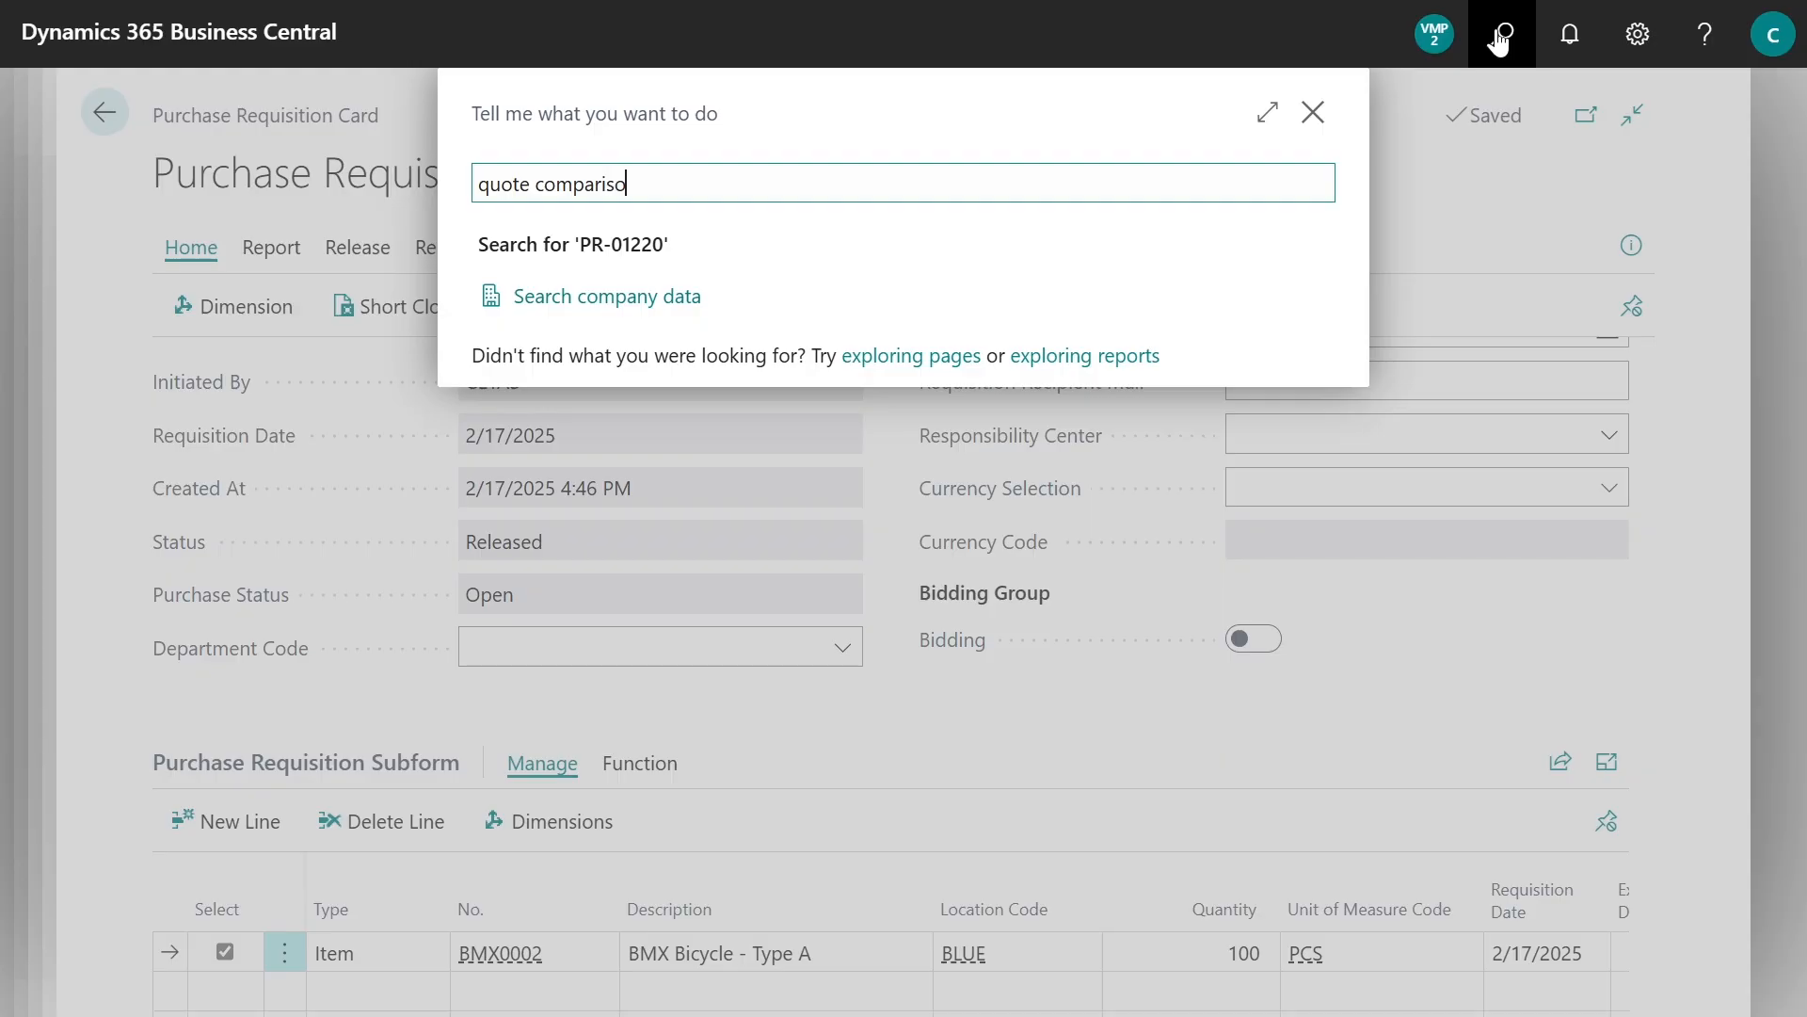
pyautogui.write('te compariso')
pyautogui.click(705, 299)
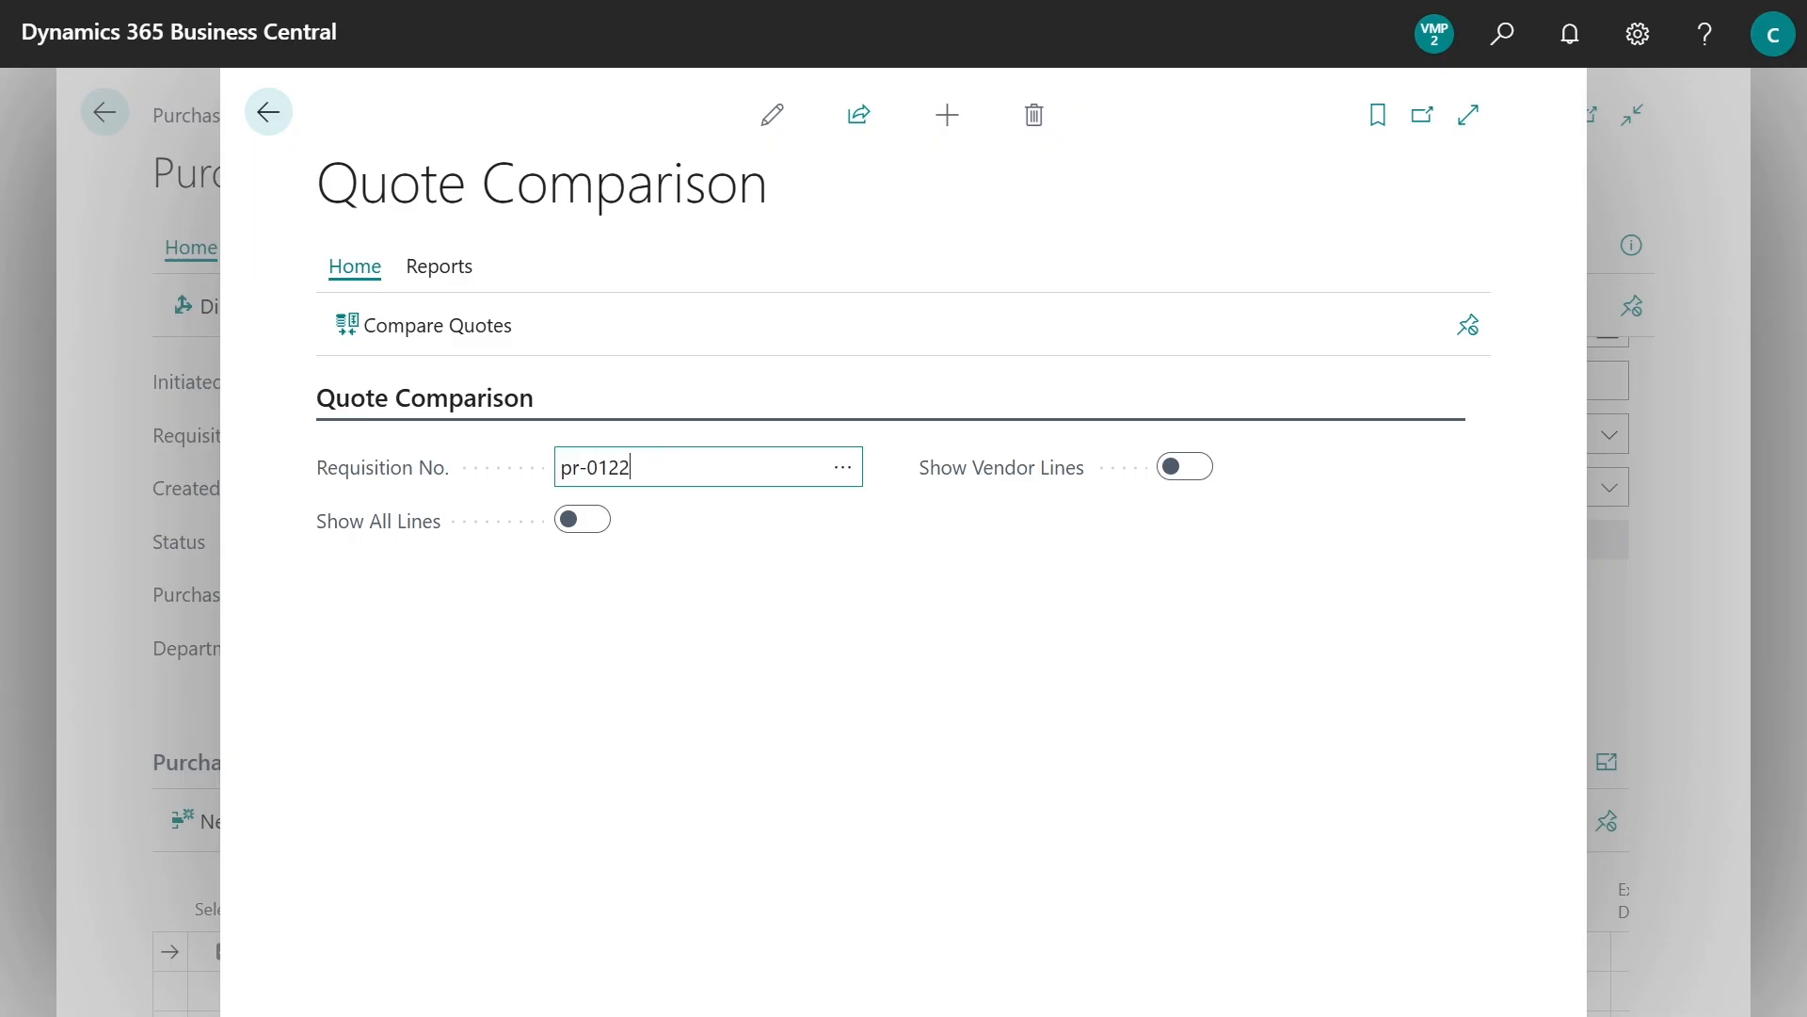
# - Compare the vendor quotes for requisition PR-01220 and make a purchase order from the Cycle mart line
pyautogui.click(463, 344)
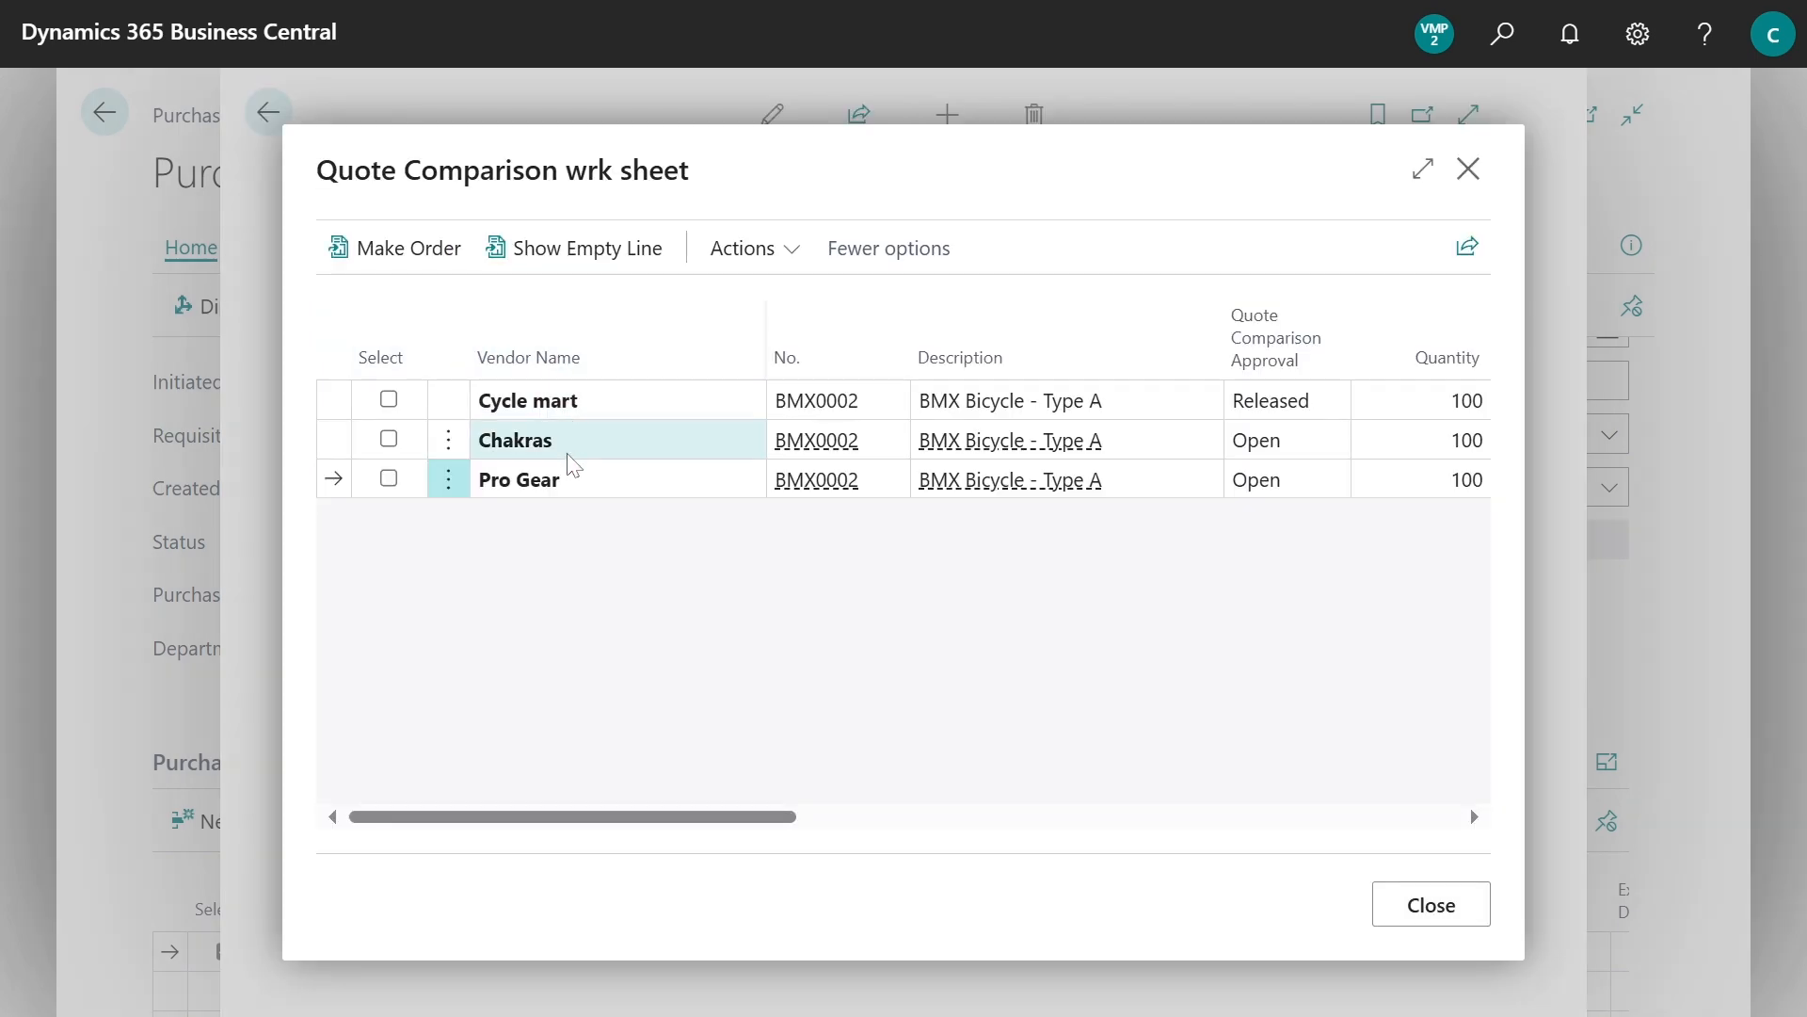
pyautogui.hscroll(3, 757, 574)
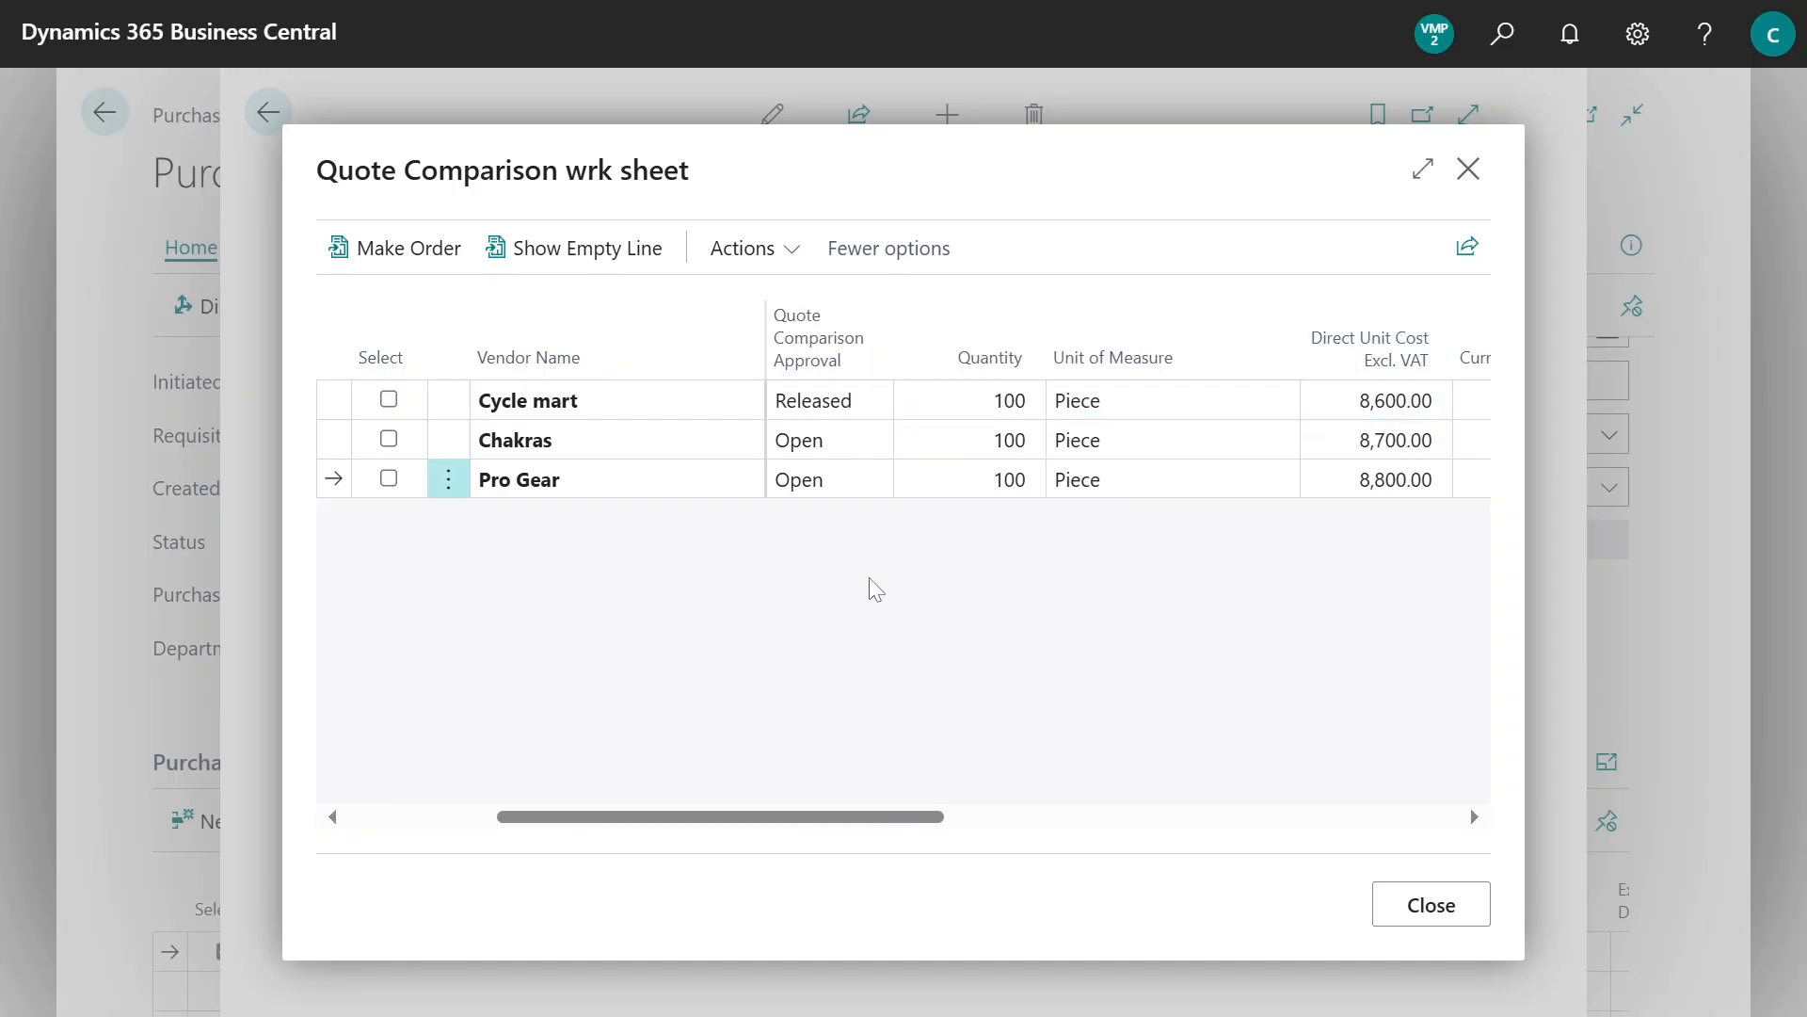
pyautogui.click(389, 400)
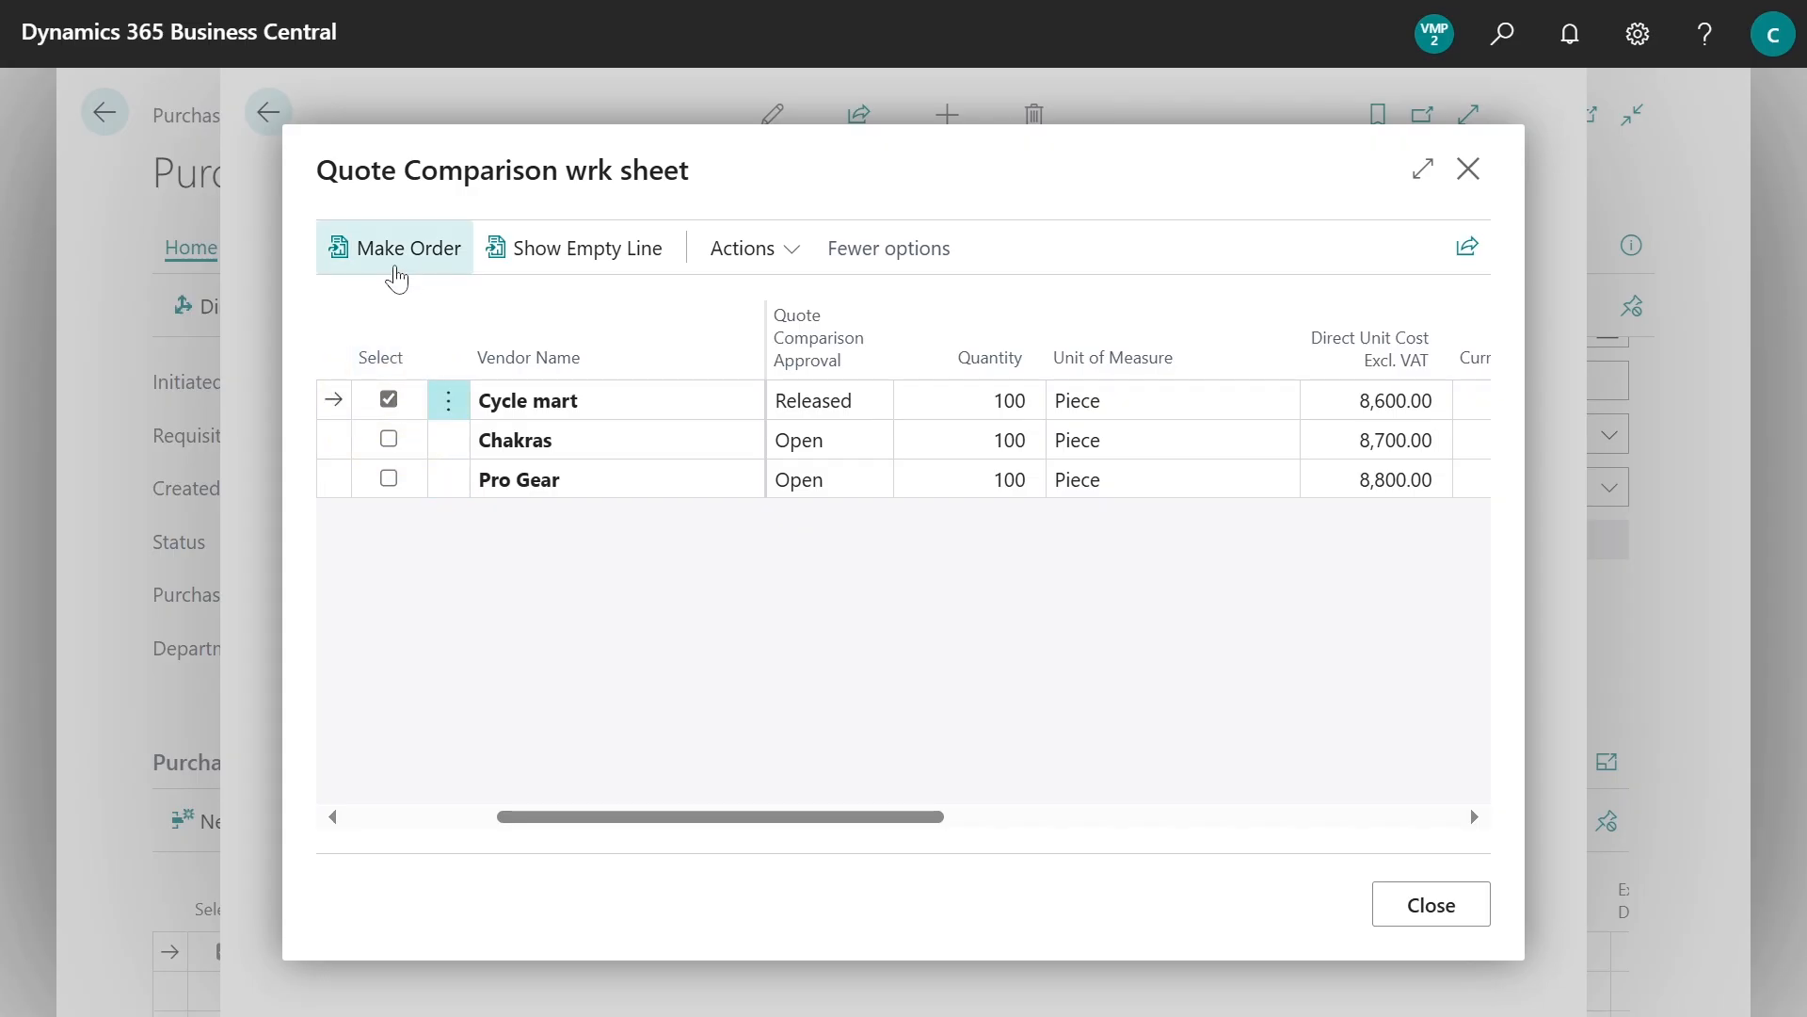
pyautogui.click(395, 262)
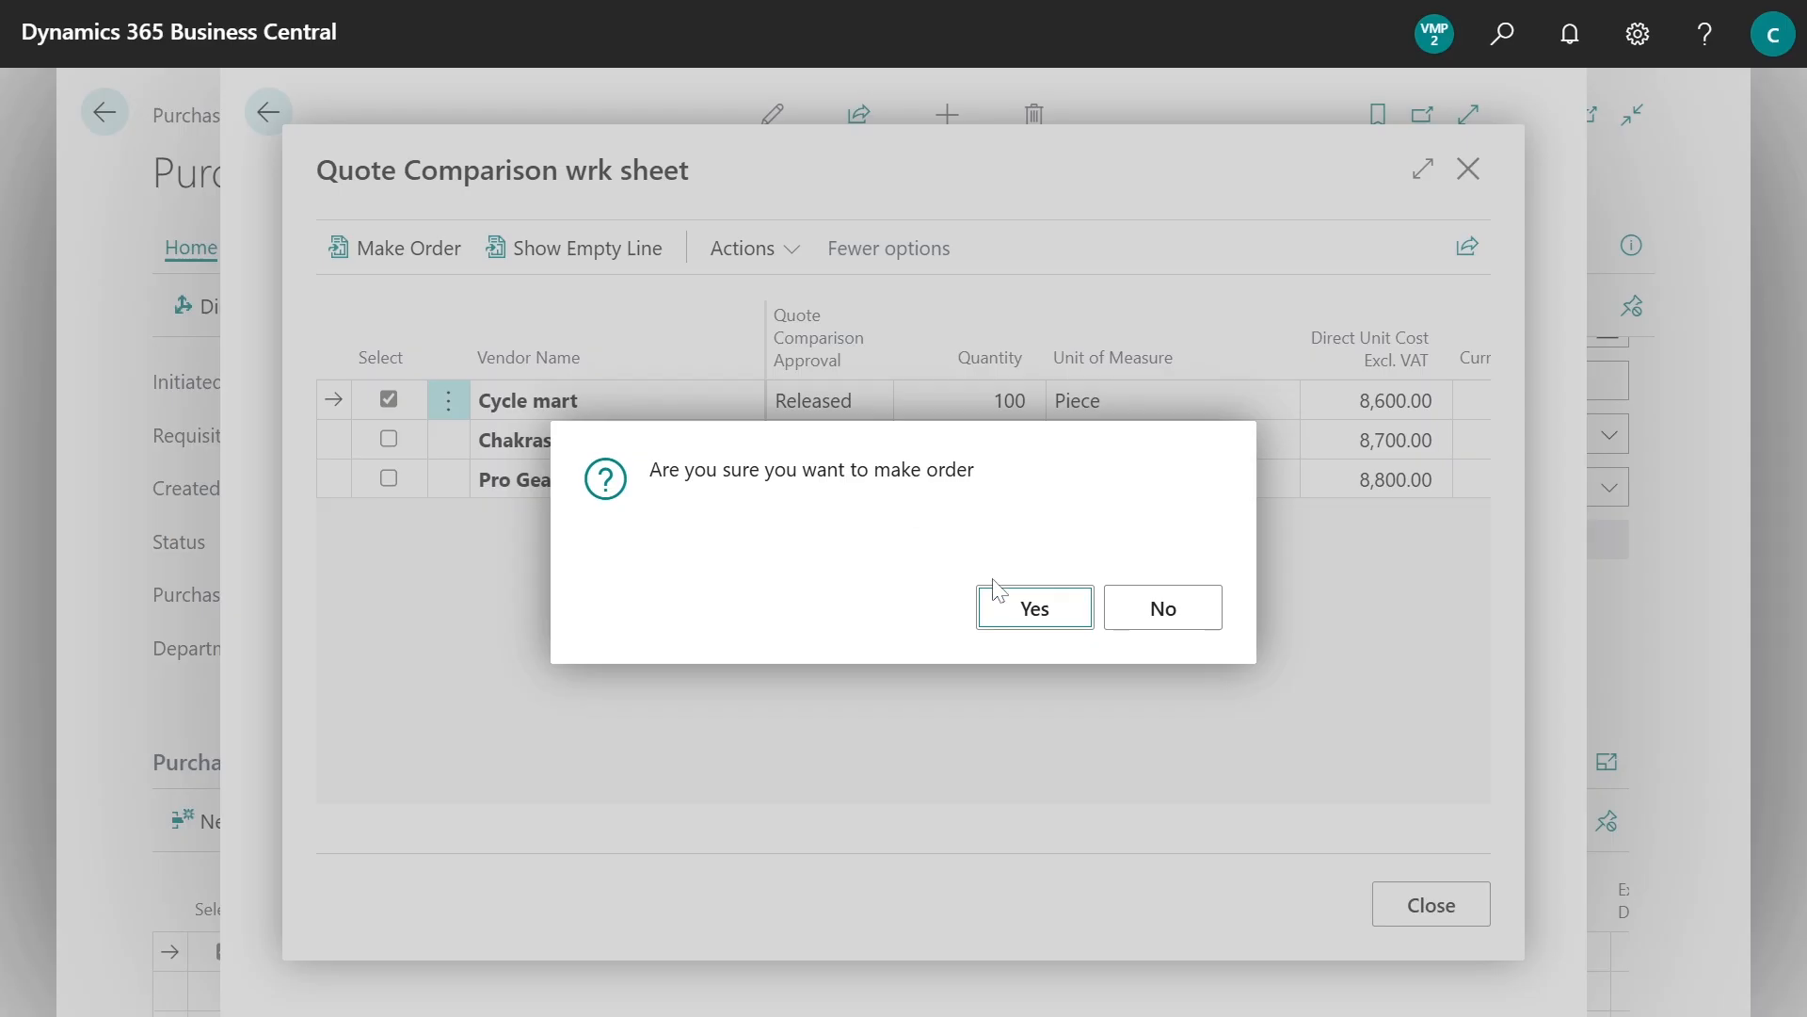
pyautogui.click(1005, 607)
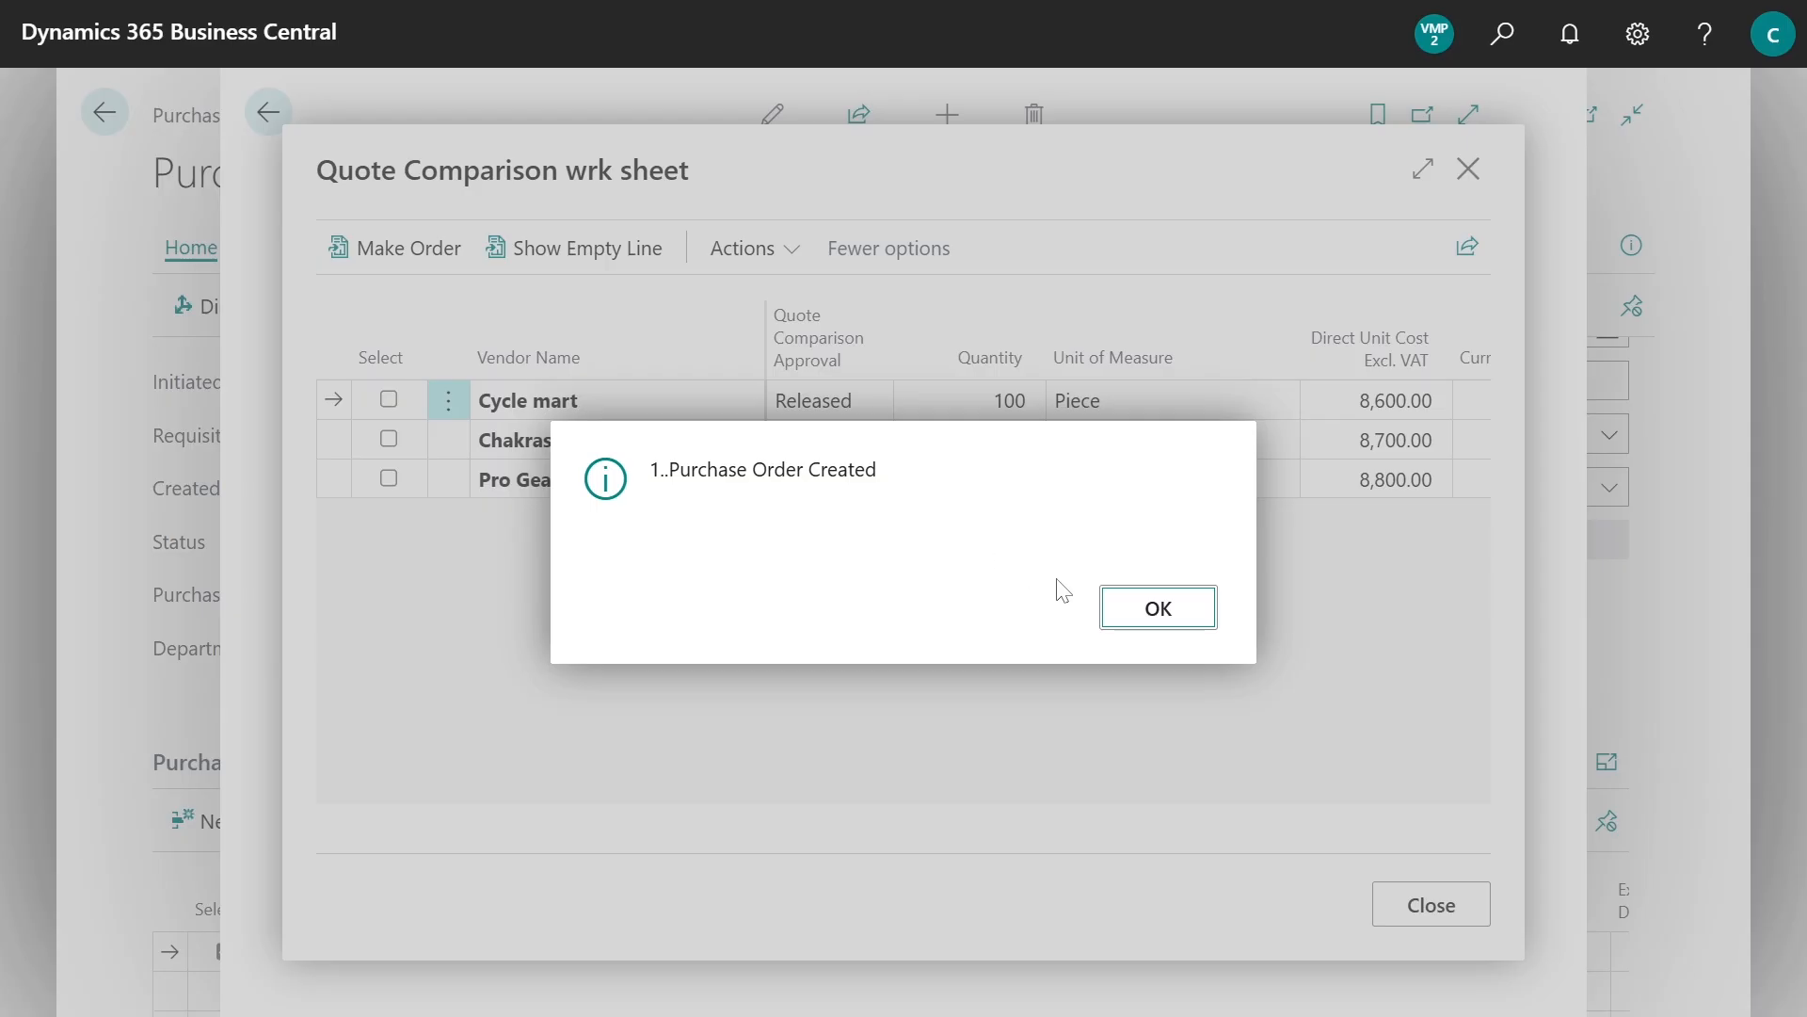
pyautogui.click(1141, 610)
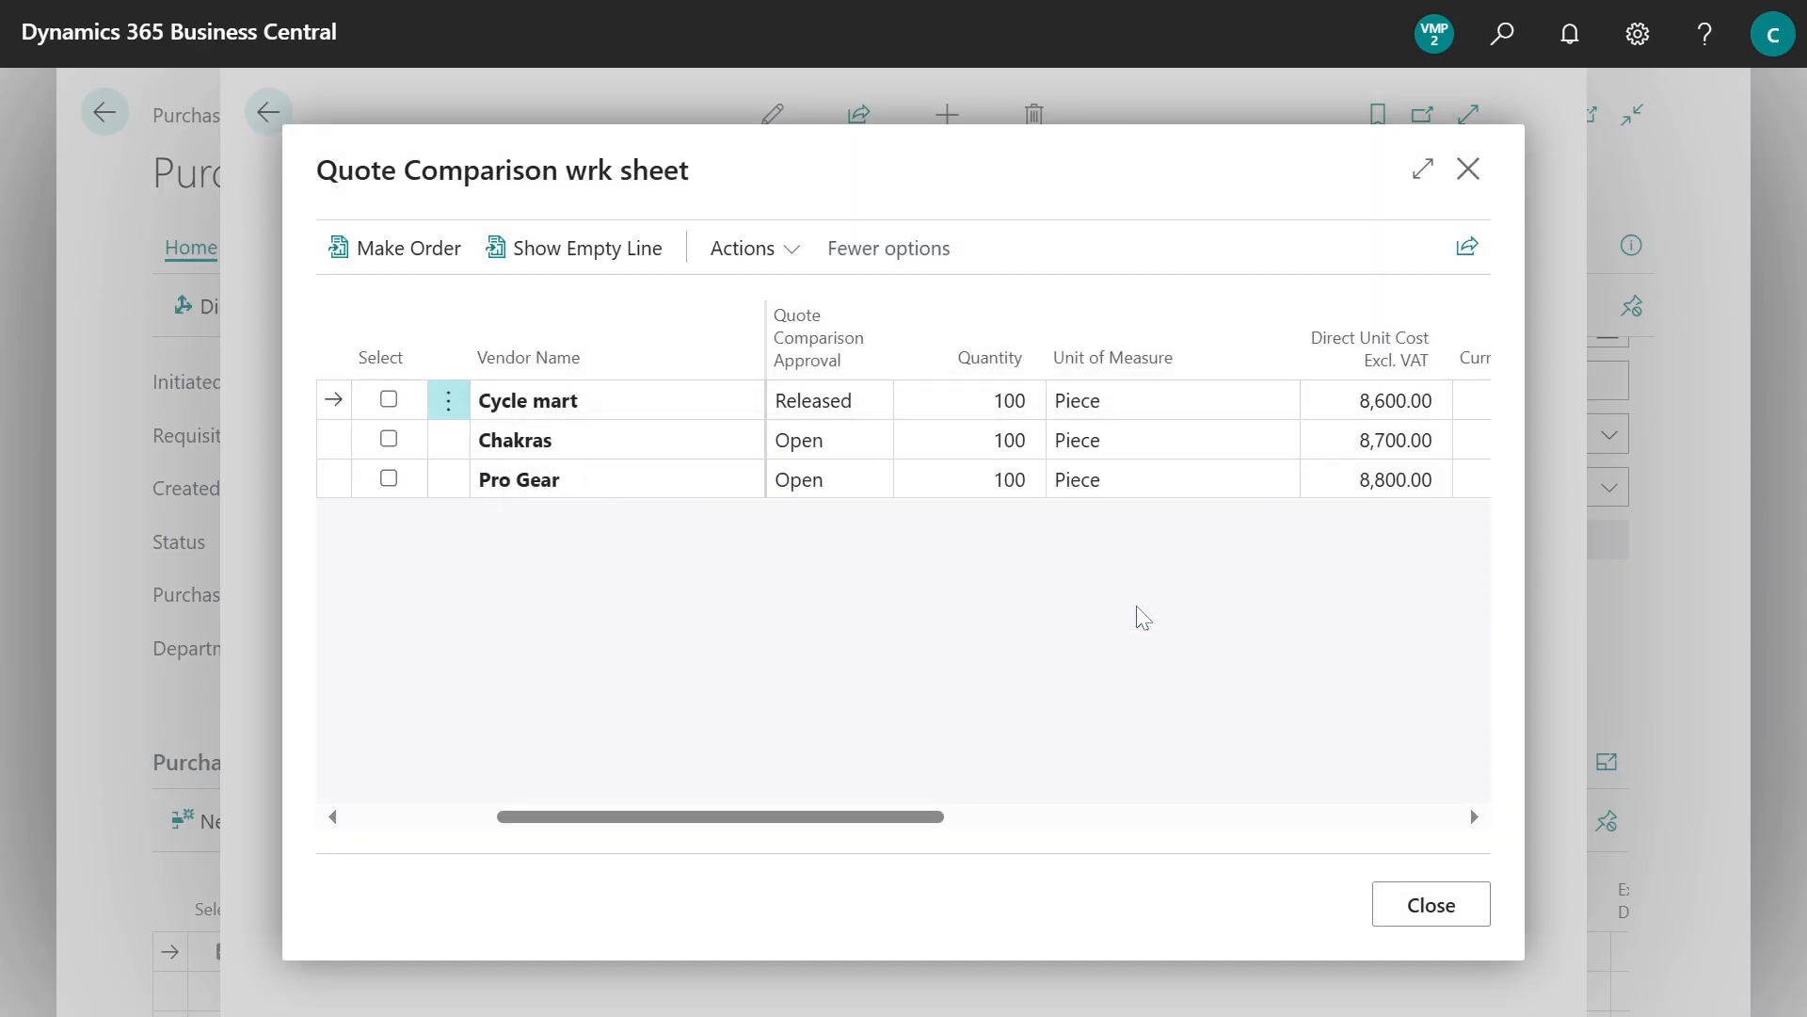